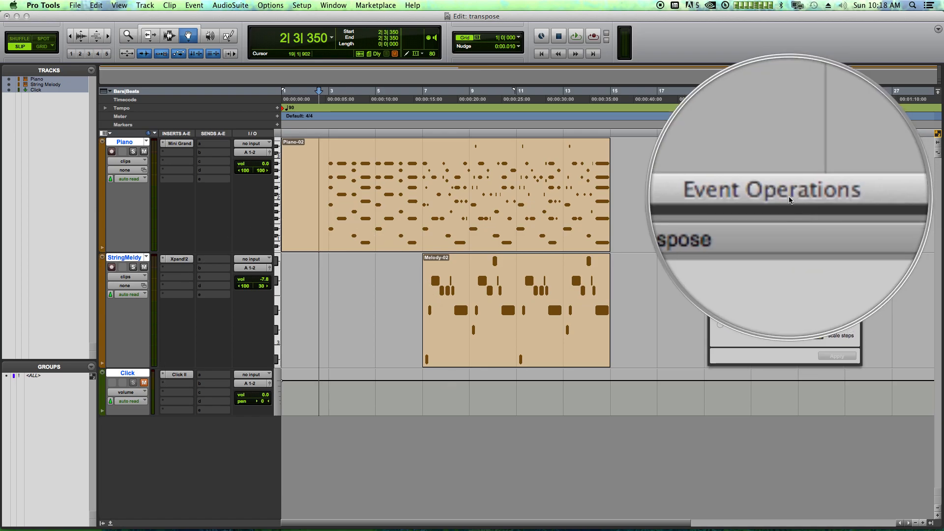
# Step: Open the Event Operations window on its Transpose function and place it beside the clips
pyautogui.moveTo(786, 197); pyautogui.dragTo(760, 180)
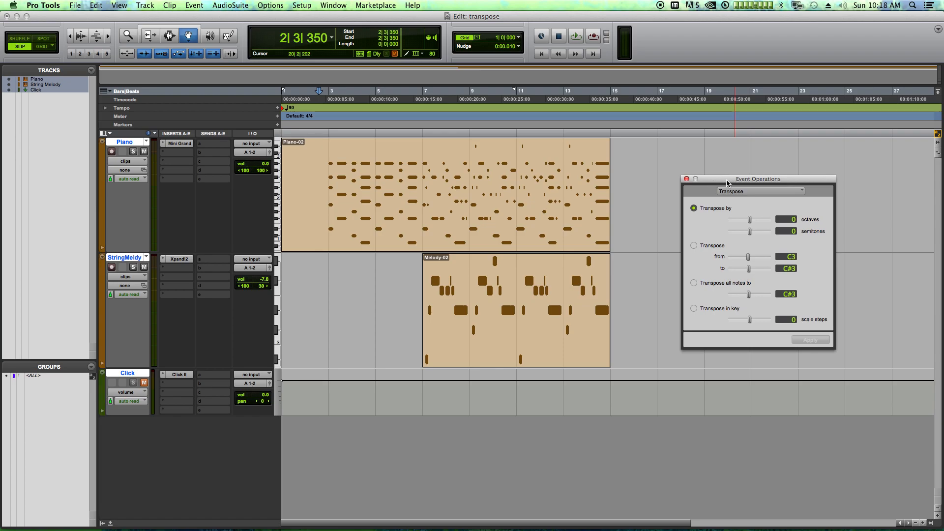
pyautogui.click(194, 5)
pyautogui.moveTo(209, 42)
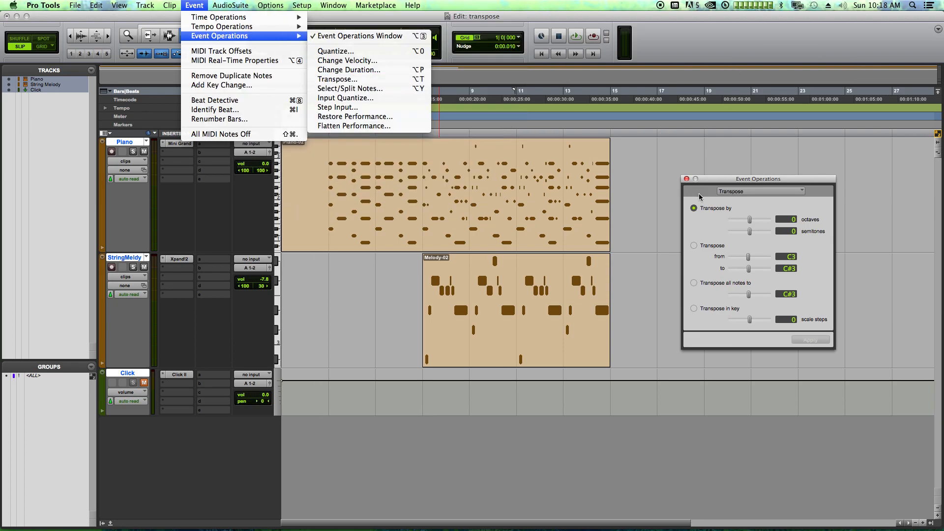
pyautogui.click(710, 183)
pyautogui.hotkey('alt', '3')
pyautogui.hotkey('alt', 't')
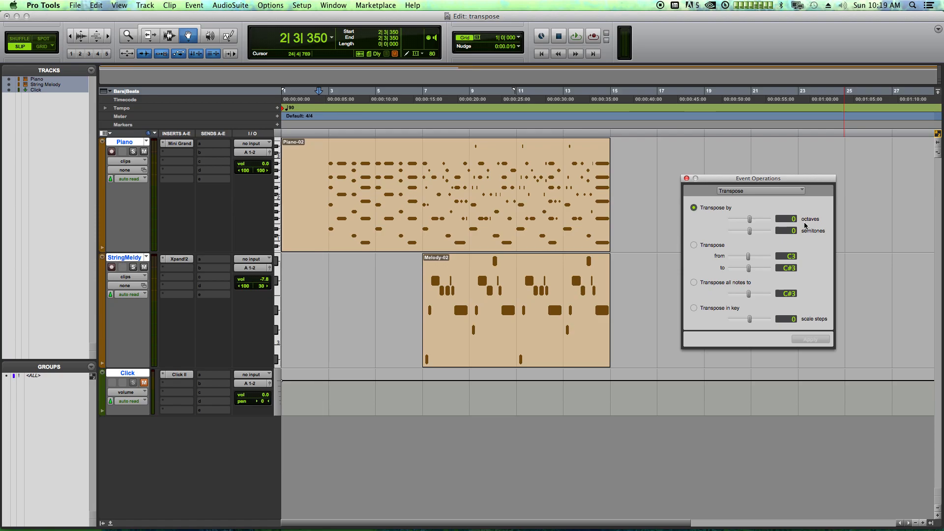
# Step: Select bars 7 to 16 of the Piano track using the Selector tool in Grid mode
pyautogui.click(170, 35)
pyautogui.click(49, 46)
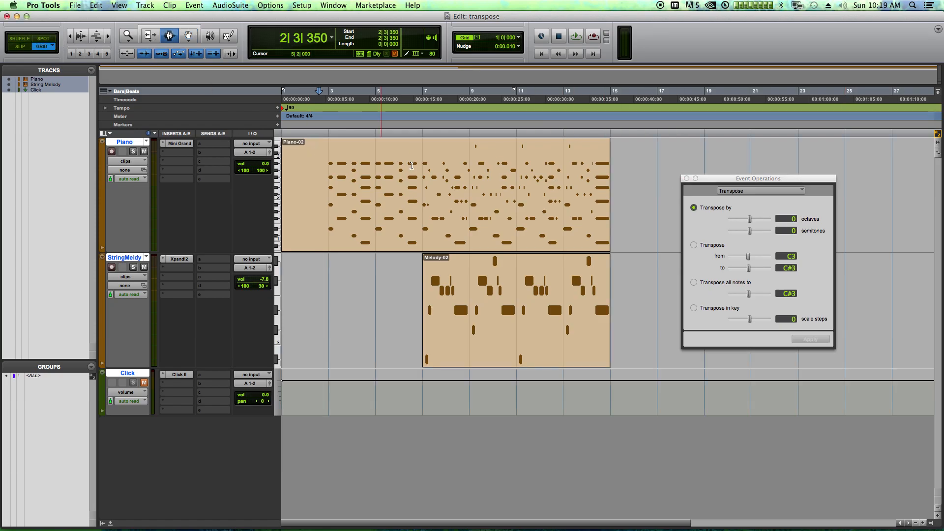
pyautogui.moveTo(634, 161); pyautogui.dragTo(423, 197)
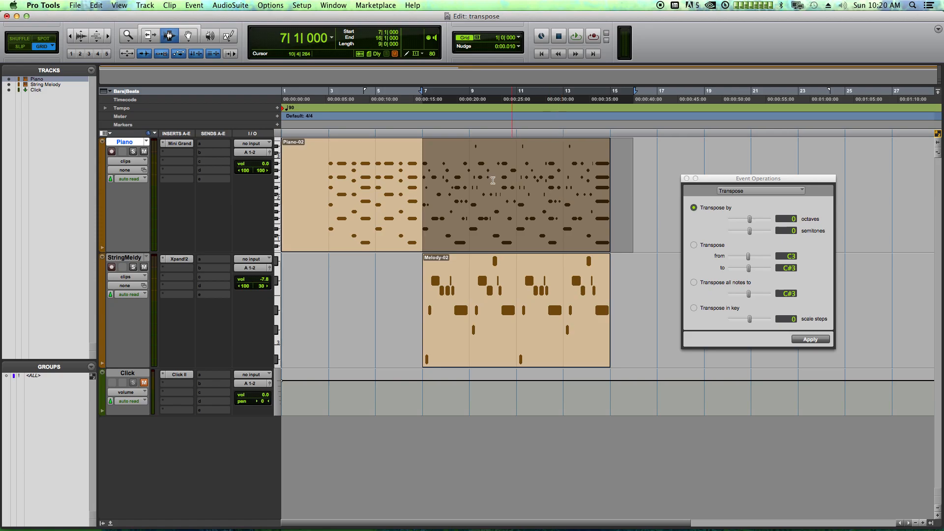
# Step: Switch to Slip mode and listen to the session from bar 2 until about bar 10
pyautogui.click(323, 176)
pyautogui.click(28, 47)
pyautogui.click(323, 188)
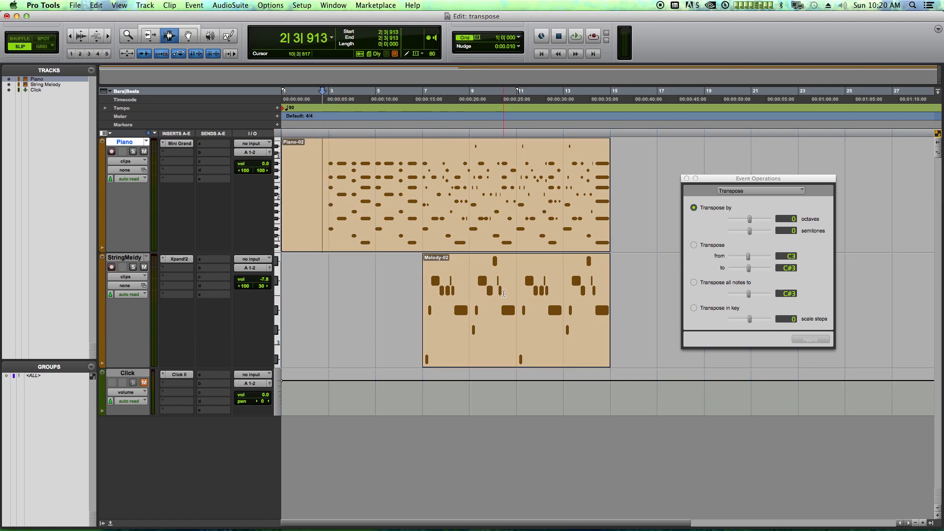
pyautogui.click(504, 294)
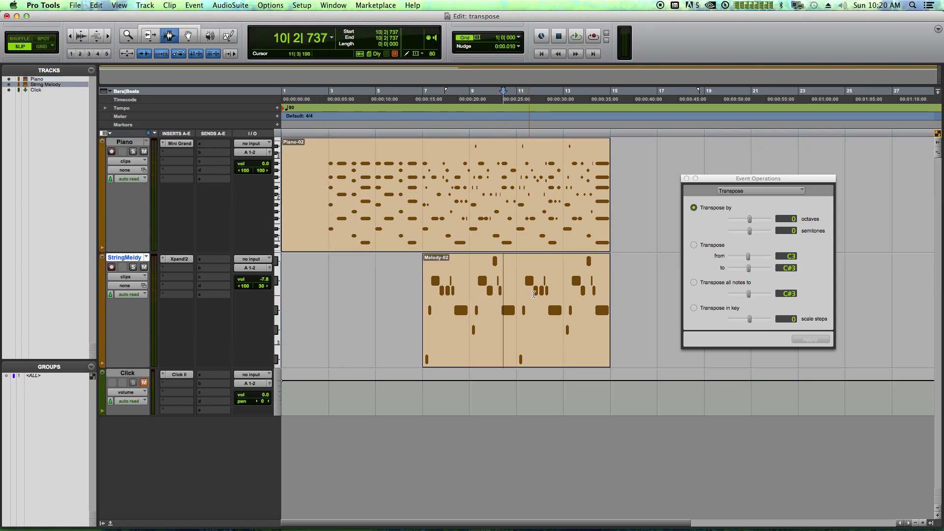
pyautogui.click(319, 206)
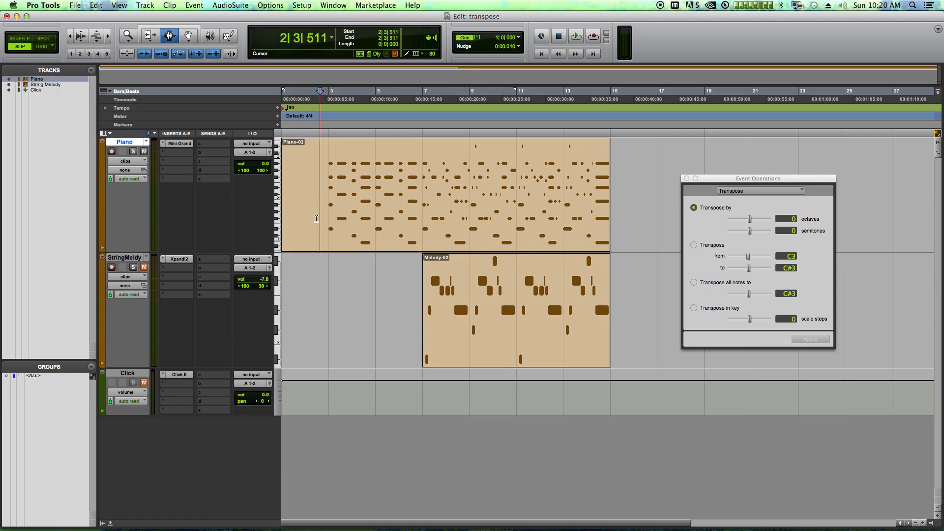
pyautogui.press('space')
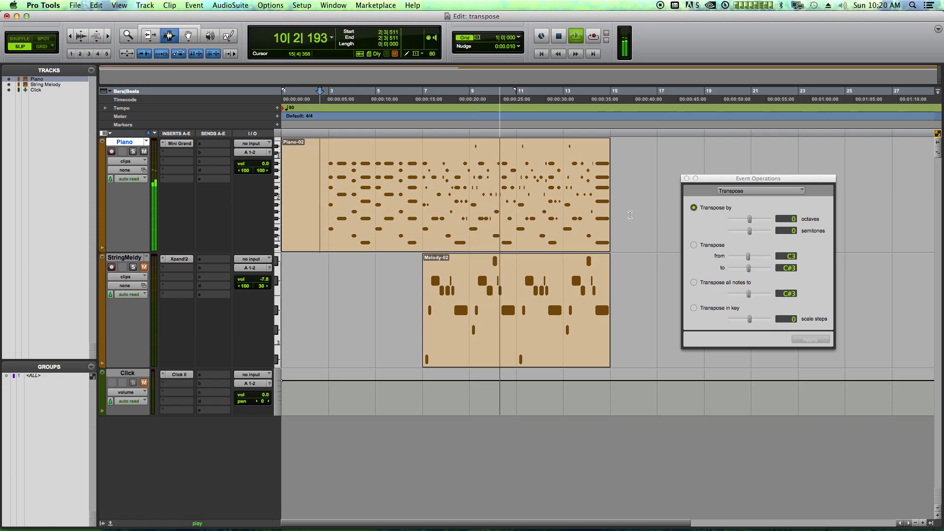
pyautogui.press('space')
# Step: Separate the Piano clip at bar 7 by selecting bar 7 to its end in Grid mode
pyautogui.moveTo(304, 192); pyautogui.dragTo(412, 236)
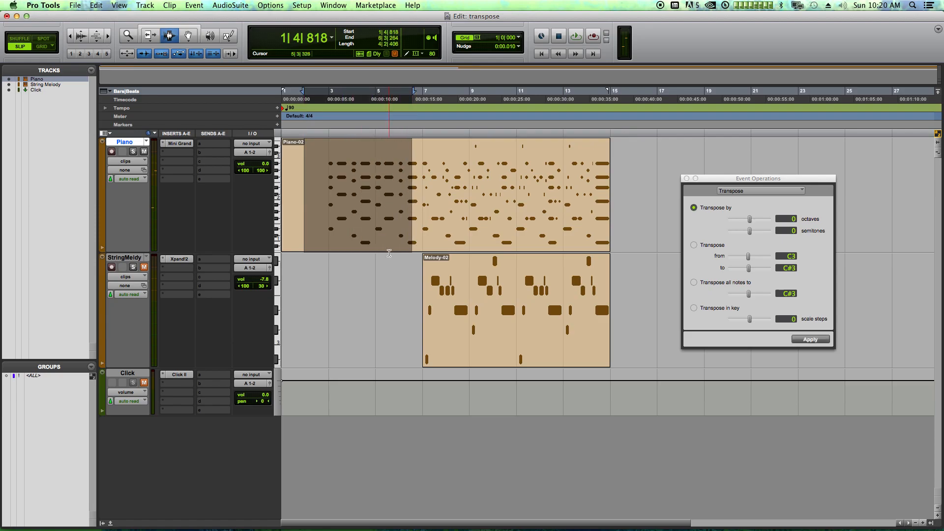
pyautogui.click(390, 255)
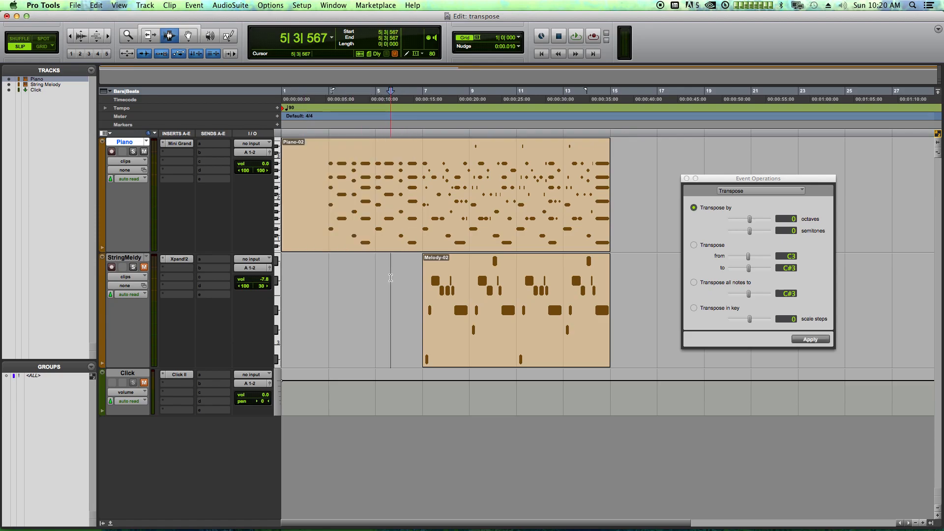
pyautogui.click(42, 47)
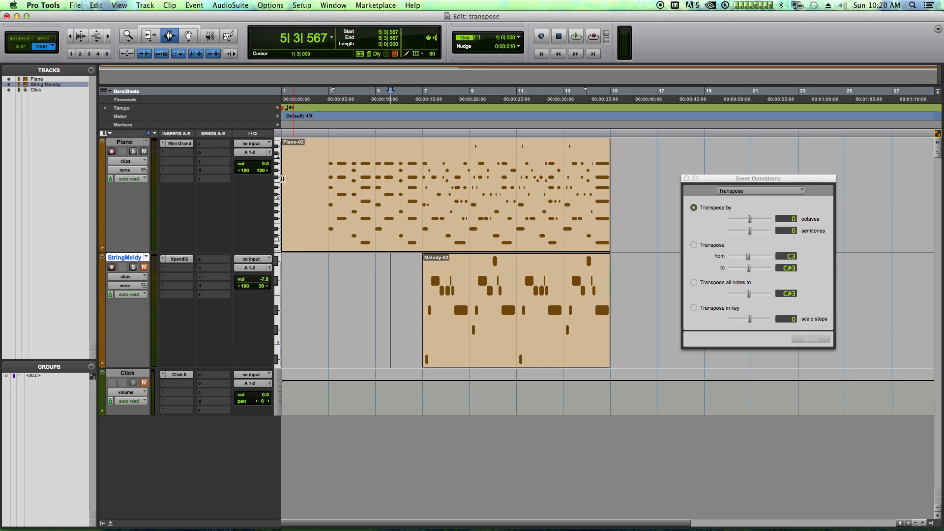
pyautogui.moveTo(639, 192); pyautogui.dragTo(427, 189)
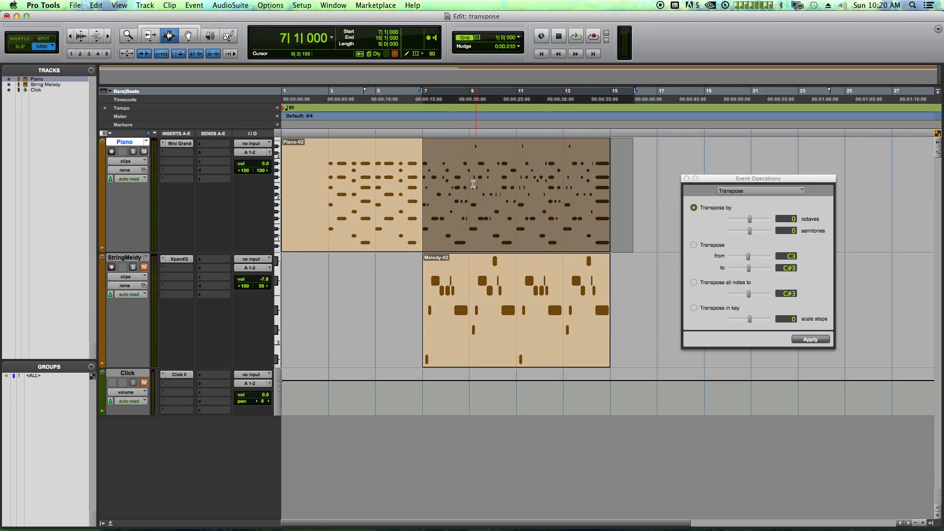
pyautogui.moveTo(657, 196); pyautogui.dragTo(427, 210)
pyautogui.press('super+e')
pyautogui.click(377, 275)
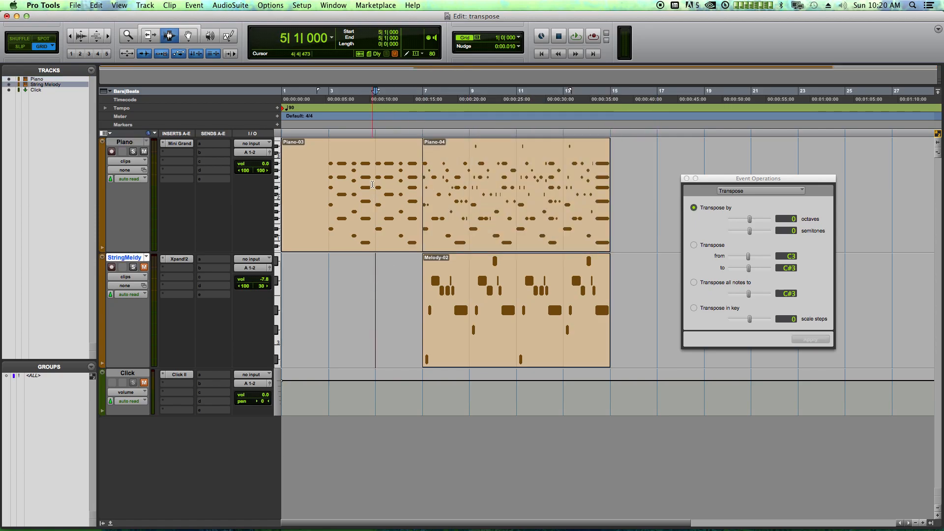
# Step: Transpose the first Piano clip, from bar 1 to bar 7, up by 1 octave
pyautogui.doubleClick(372, 185)
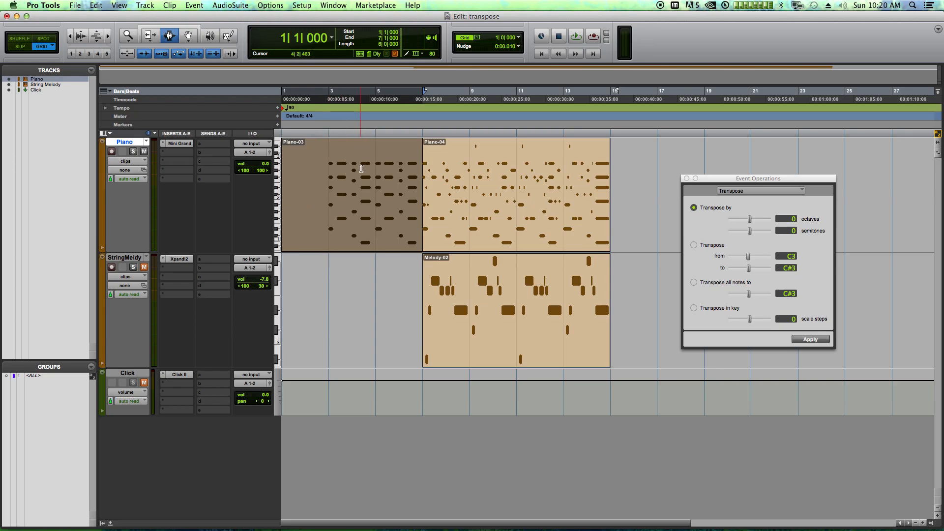
pyautogui.click(359, 168)
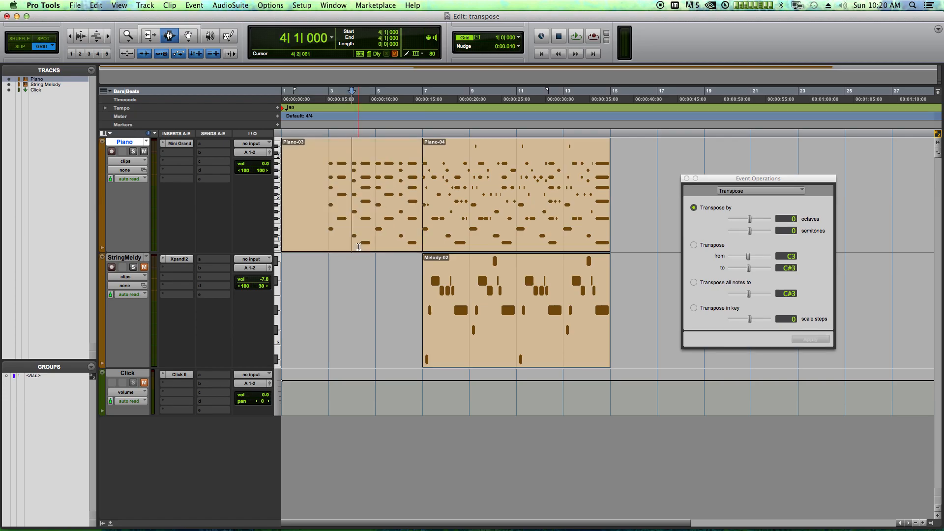
pyautogui.doubleClick(340, 185)
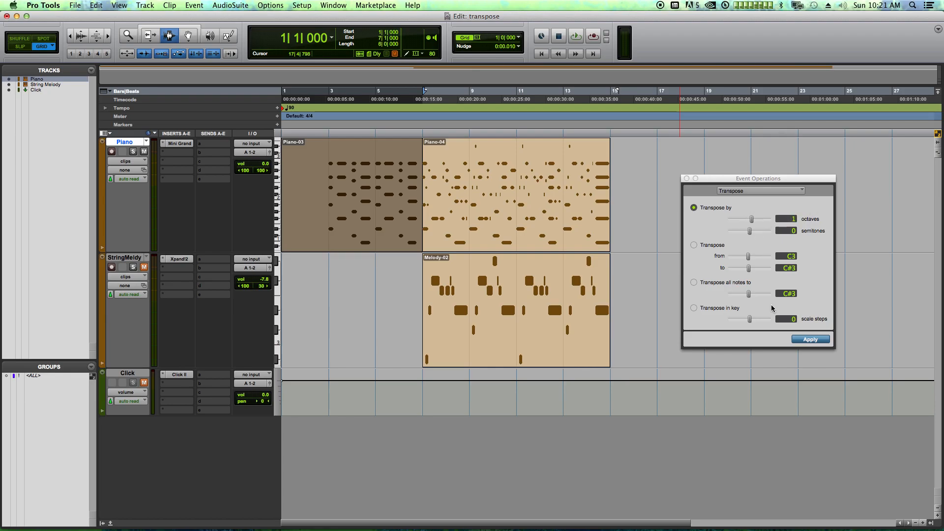
pyautogui.click(806, 340)
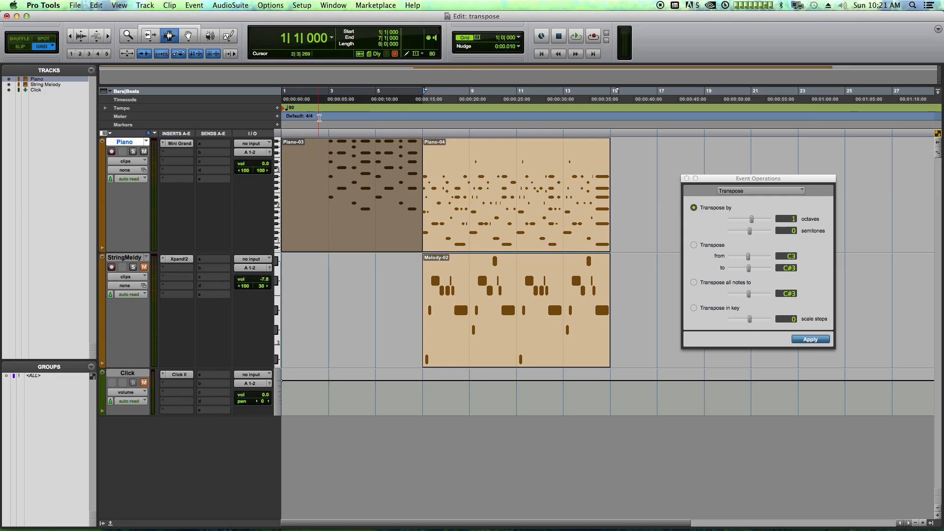
# Step: Listen to the transposed piano section from bar 3 to bar 7 and switch to Slip mode during playback
pyautogui.click(320, 188)
pyautogui.press('space')
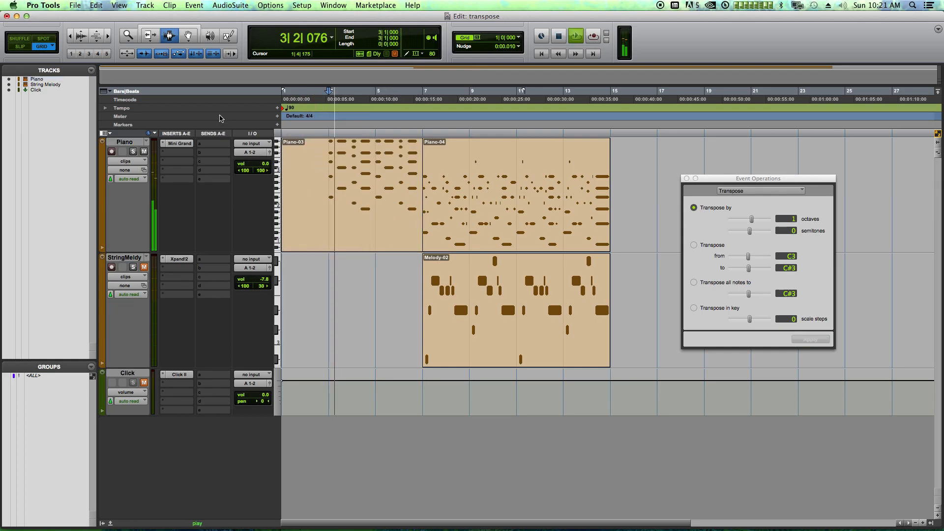
pyautogui.click(20, 46)
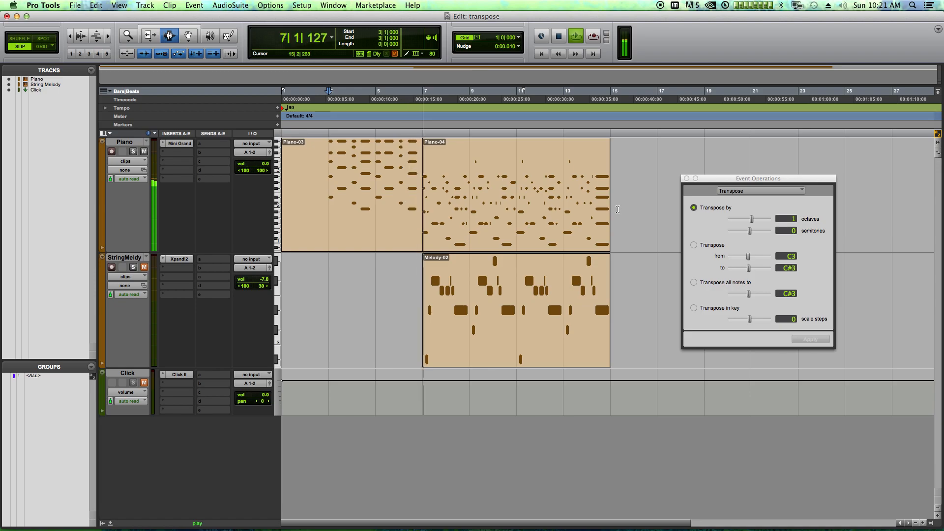
pyautogui.press('space')
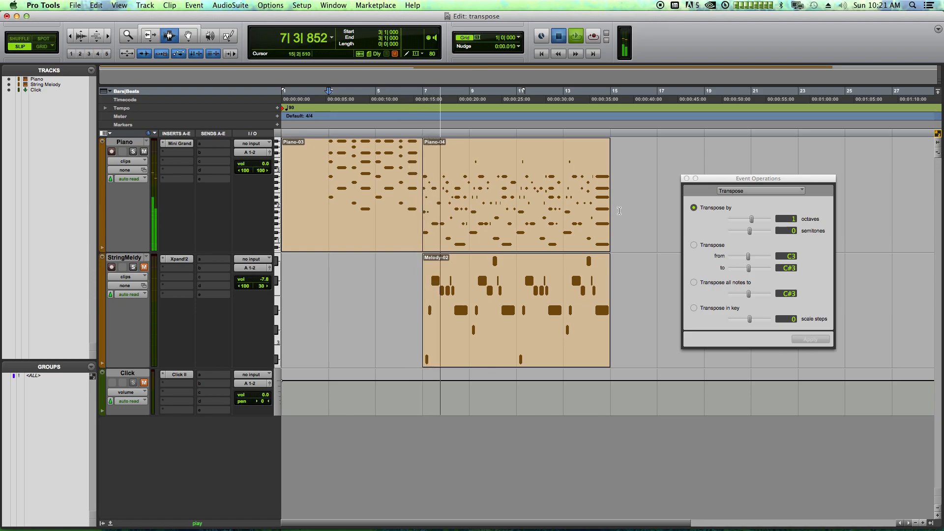
# Step: Listen to the strings from just before bar 7, setting the StringMeldy track's volume to -2.0 and its right pan to 100
pyautogui.click(132, 258)
pyautogui.click(422, 298)
pyautogui.click(421, 297)
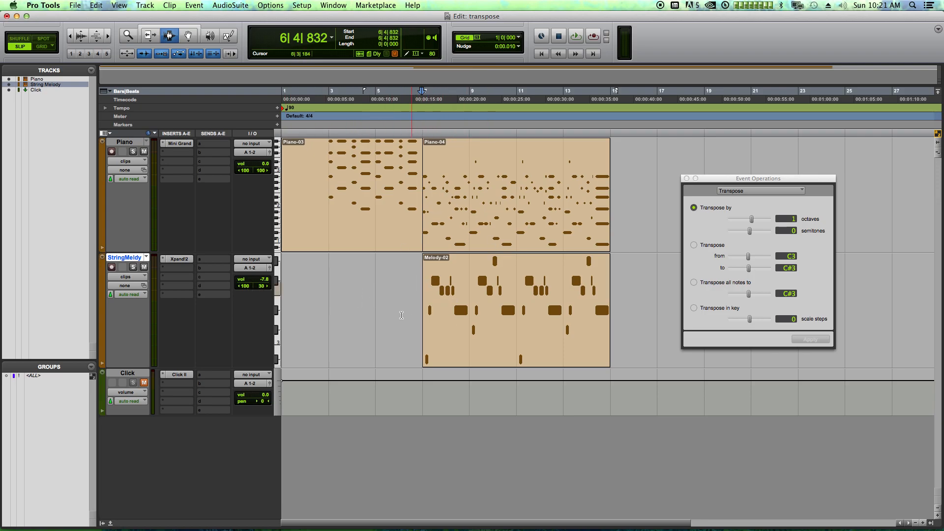
pyautogui.press('space')
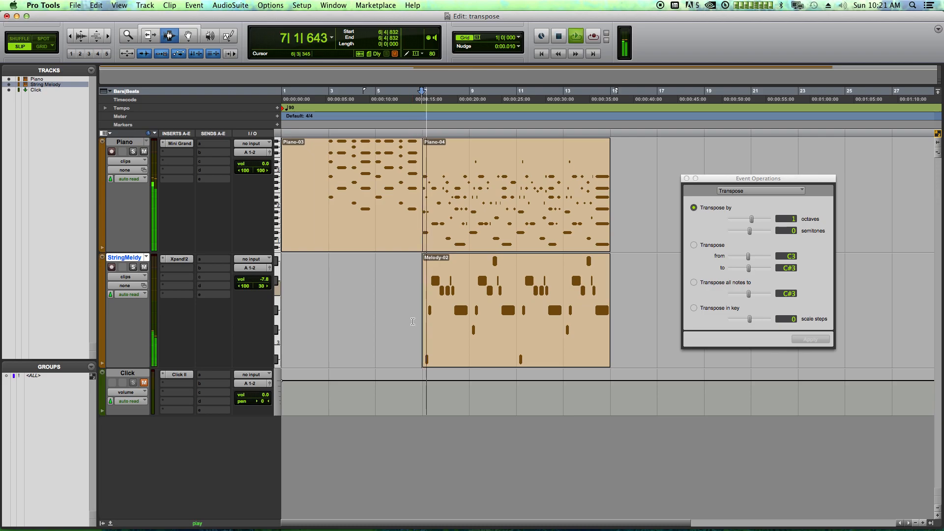
pyautogui.moveTo(265, 280); pyautogui.dragTo(265, 289)
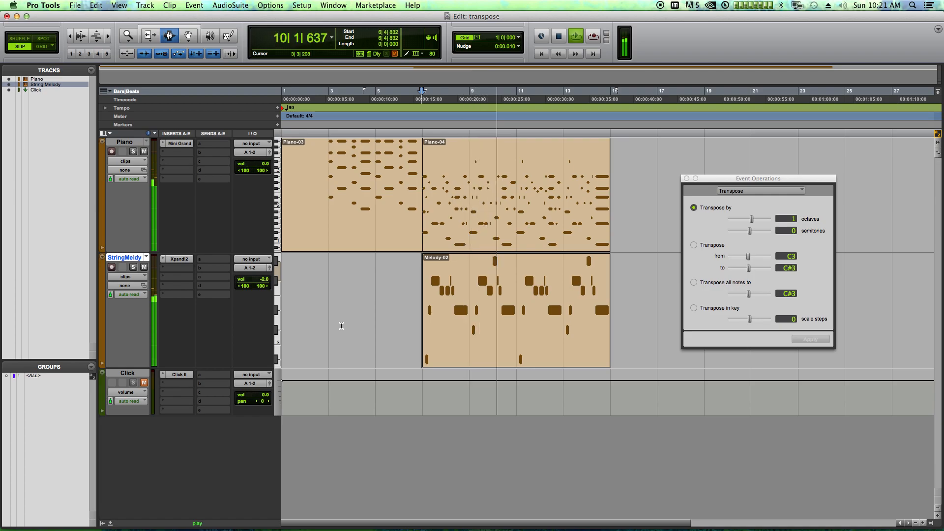
pyautogui.press('space')
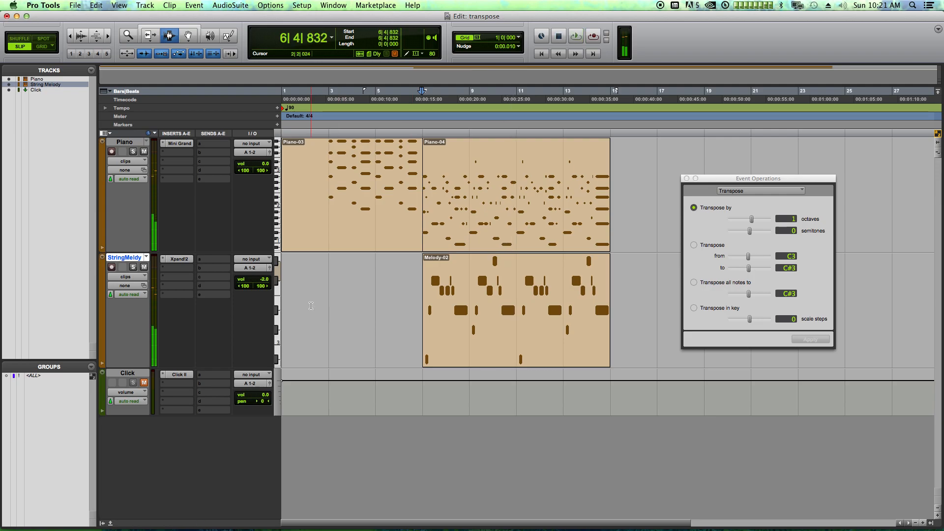
# Step: Duplicate the String Melody track once with all its data and name the copy "Melody Hi"
pyautogui.rightClick(126, 259)
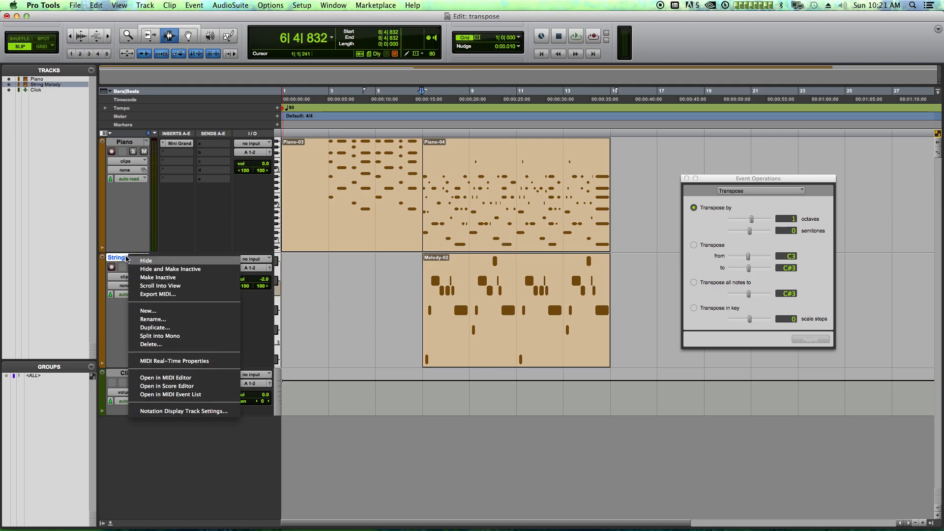
pyautogui.click(152, 327)
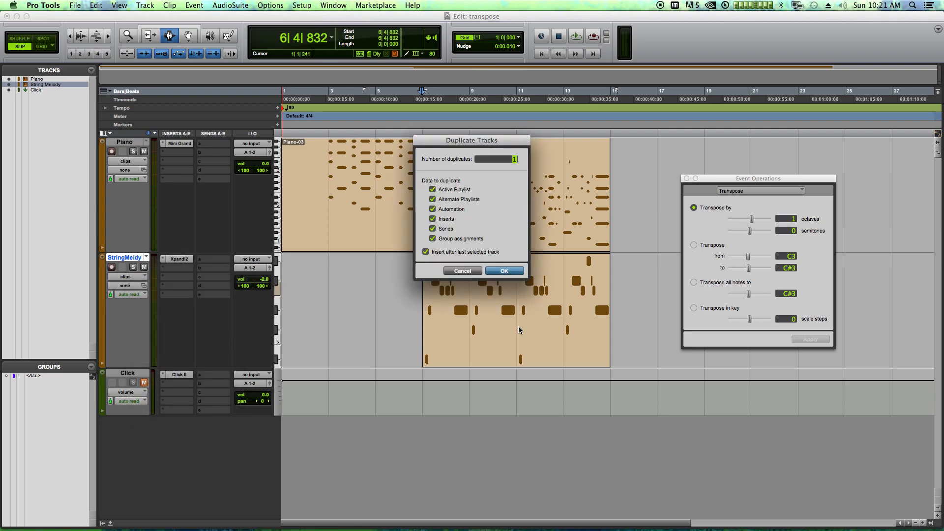
pyautogui.click(504, 271)
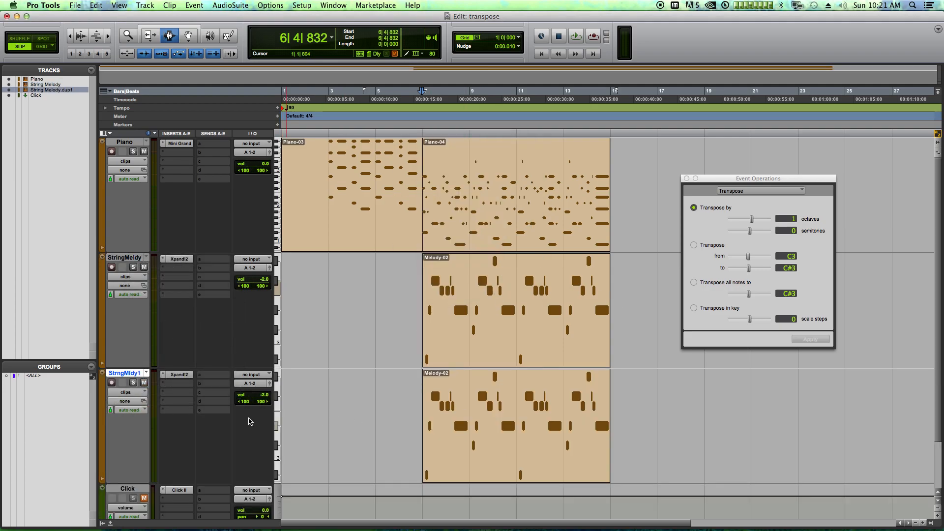
pyautogui.doubleClick(124, 373)
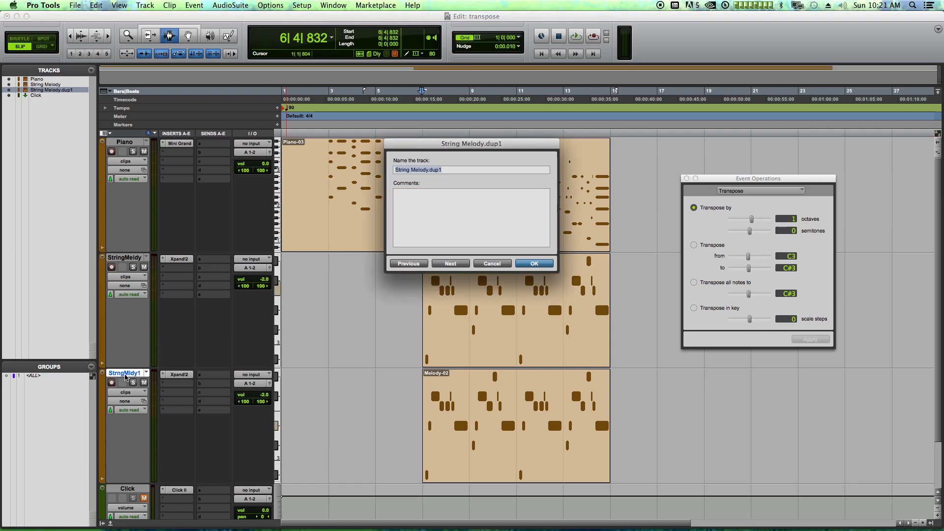
pyautogui.write('Melody Hi')
pyautogui.press('Return')
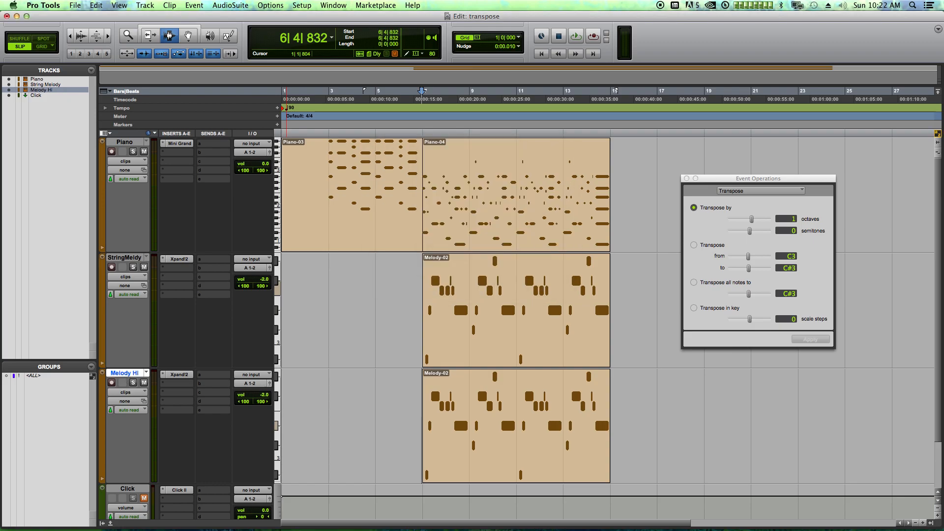
# Step: Try to transpose the melody clip on the String Melody track up by 1 octave, and undo it
pyautogui.click(333, 420)
pyautogui.doubleClick(469, 325)
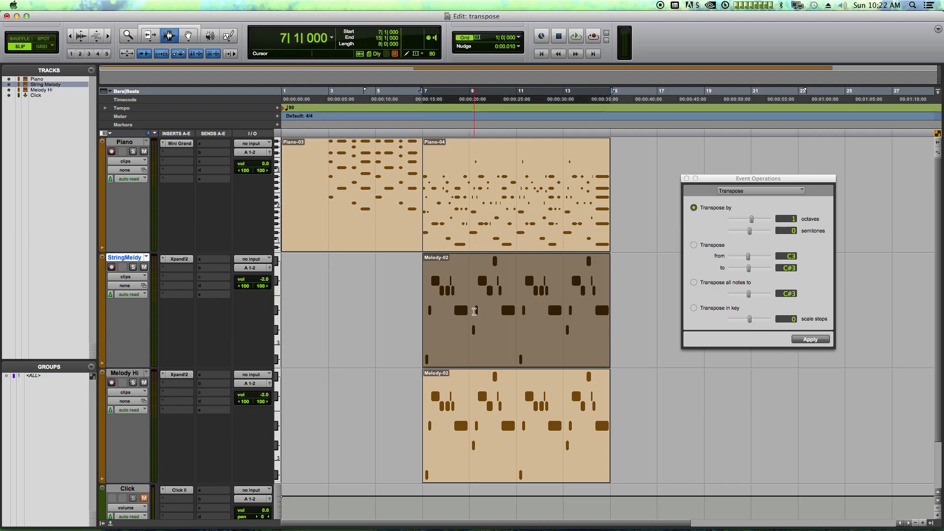
pyautogui.press('super+bracketright')
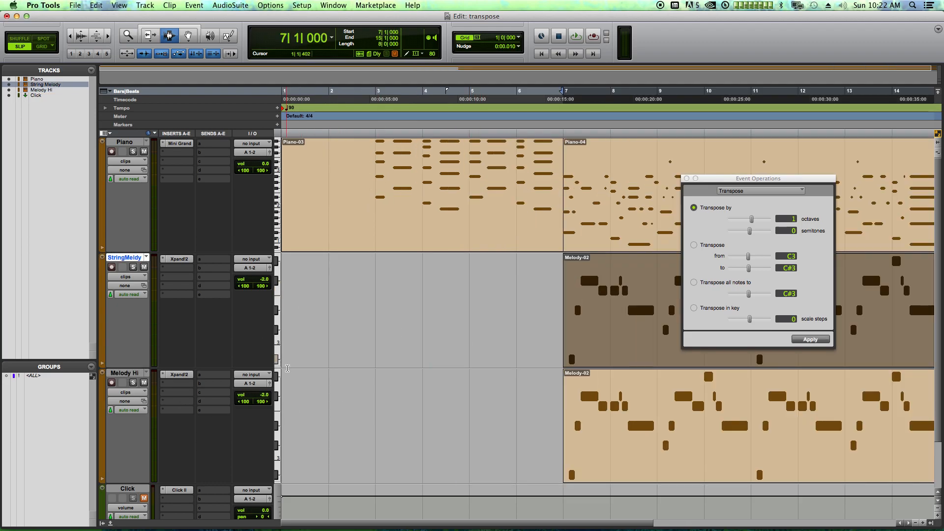
pyautogui.press('super+bracketleft')
pyautogui.doubleClick(530, 413)
pyautogui.doubleClick(509, 320)
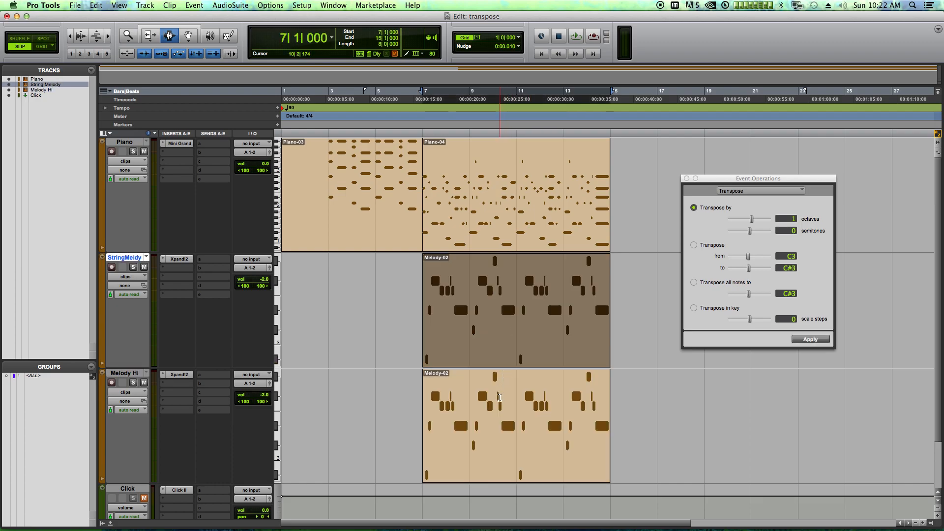
pyautogui.doubleClick(500, 397)
pyautogui.doubleClick(499, 319)
pyautogui.click(806, 340)
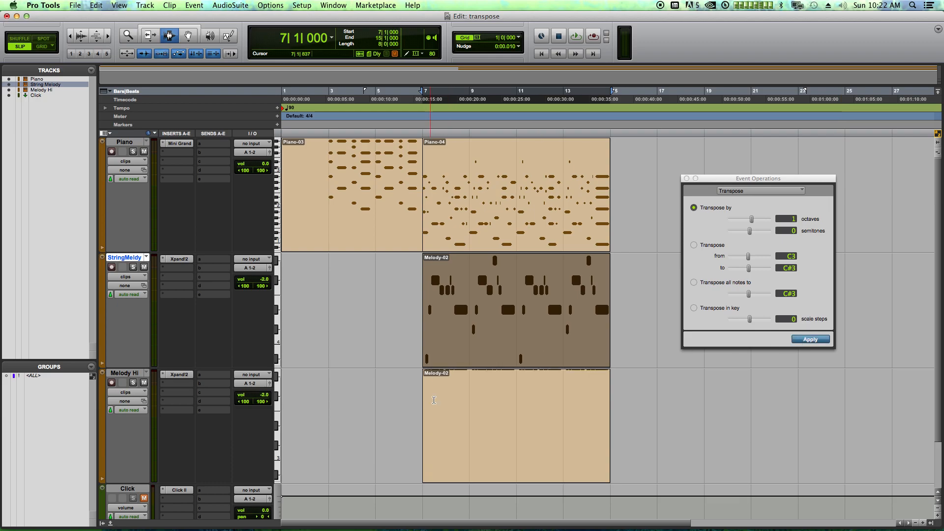
pyautogui.press('super+z')
pyautogui.click(692, 420)
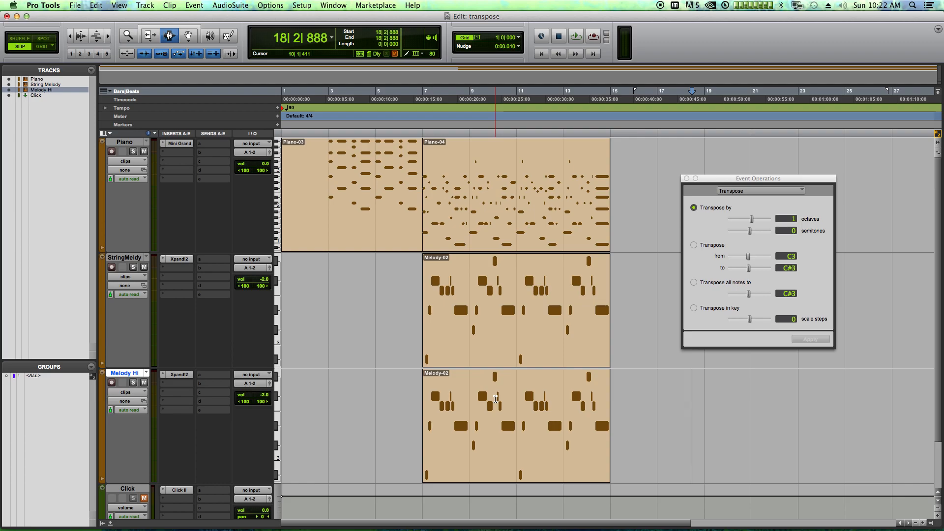
# Step: Consolidate the duplicated melody clip on the Melody Hi track into its own separate clip
pyautogui.doubleClick(495, 399)
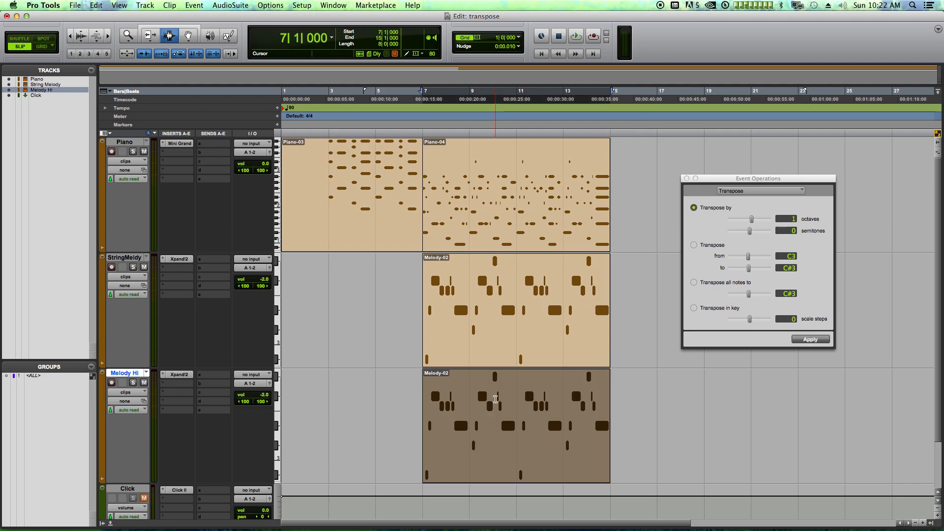
pyautogui.hotkey('alt', 'shift', '3')
pyautogui.doubleClick(526, 419)
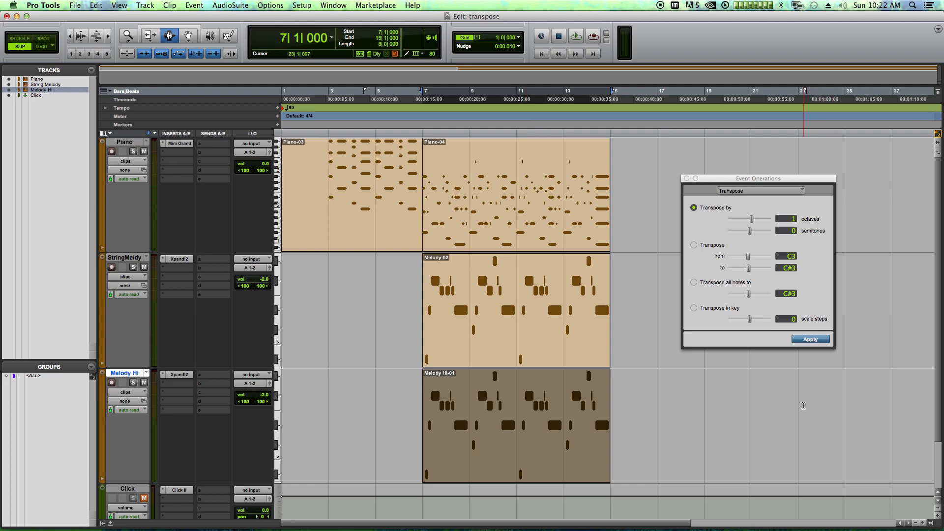
pyautogui.press('super+z')
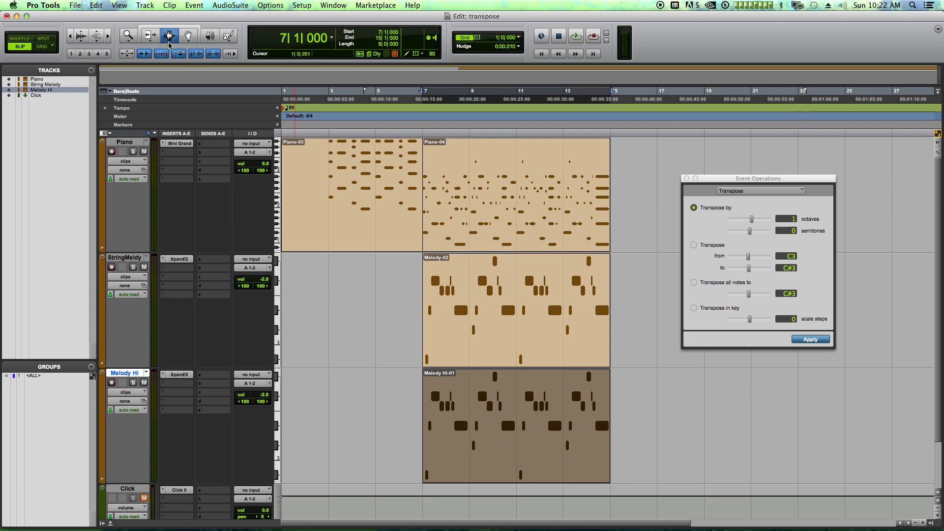
# Step: Transpose all notes of the Melody Hi clip up 1 octave in the MIDI Editor and close the editor
pyautogui.click(660, 443)
pyautogui.doubleClick(525, 408)
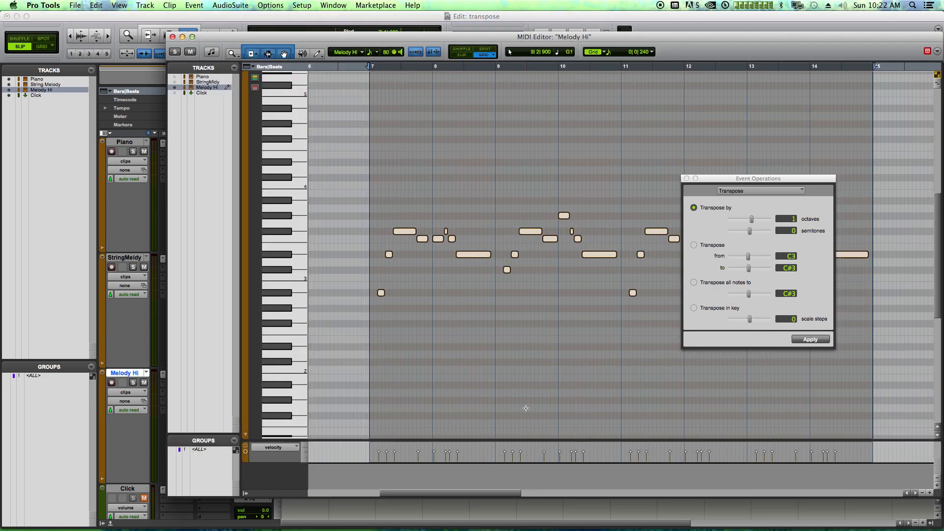
pyautogui.click(505, 324)
pyautogui.press('super+a')
pyautogui.click(810, 341)
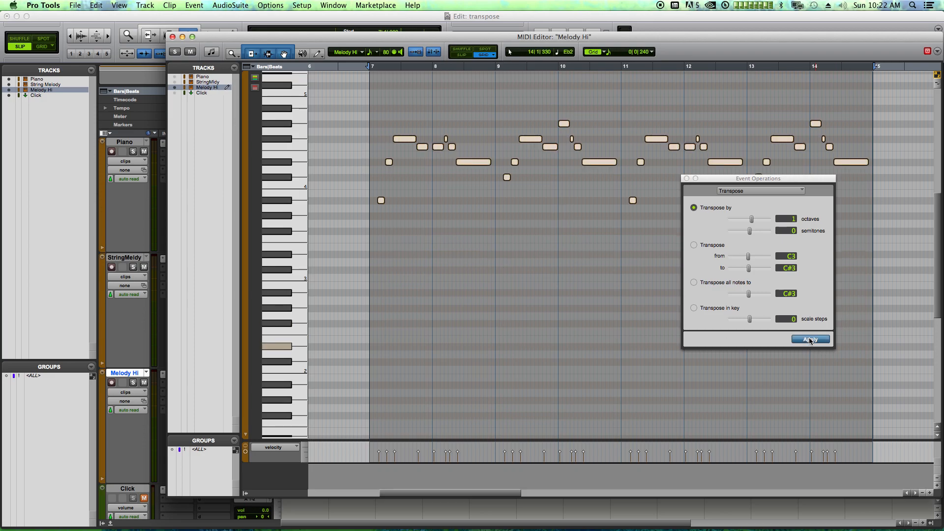
pyautogui.click(172, 37)
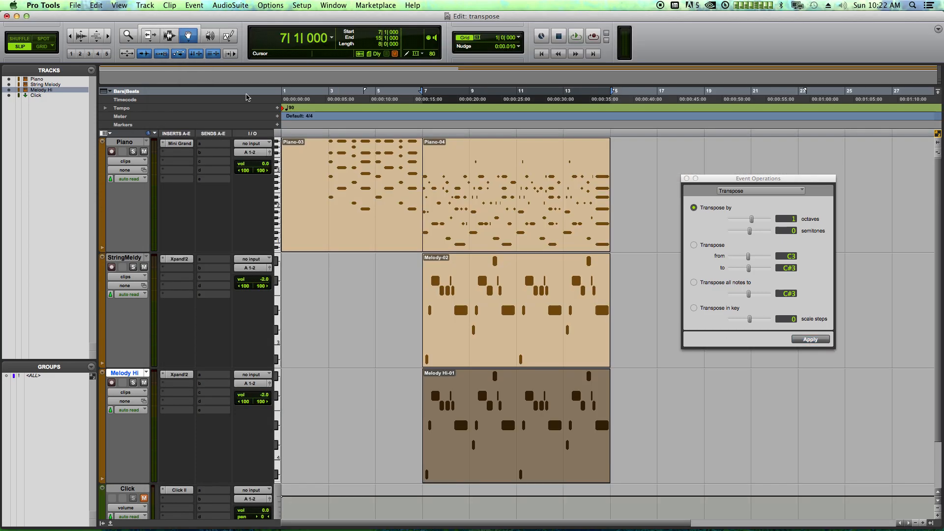
# Step: Set StringMeldy to volume -4.6 and right pan 27, and Melody Hi to volume -3.4 and left pan 41
pyautogui.click(485, 405)
pyautogui.click(481, 332)
pyautogui.moveTo(255, 285); pyautogui.dragTo(249, 287)
pyautogui.moveTo(242, 403); pyautogui.dragTo(254, 402)
pyautogui.moveTo(267, 279); pyautogui.dragTo(269, 283)
pyautogui.moveTo(268, 395); pyautogui.dragTo(269, 397)
# Step: Listen to the piano with both string tracks from bar 7, setting the Melody Hi track's volume to -6.0
pyautogui.press('space')
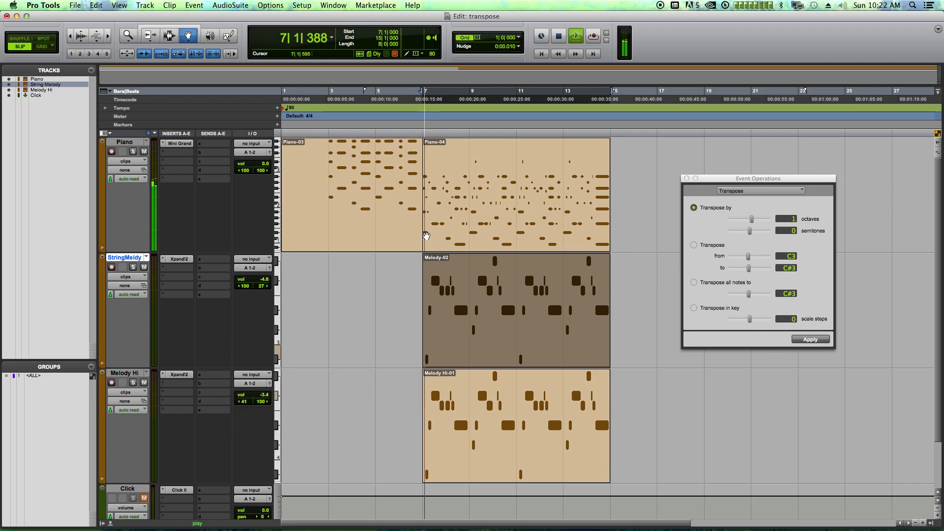
pyautogui.moveTo(267, 397); pyautogui.dragTo(267, 404)
pyautogui.moveTo(267, 280); pyautogui.dragTo(265, 277)
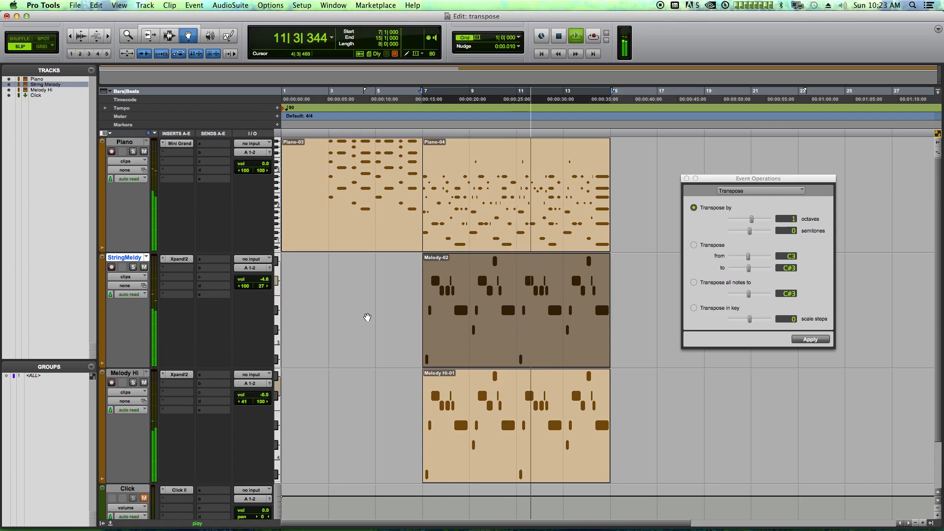
pyautogui.click(168, 36)
pyautogui.press('space')
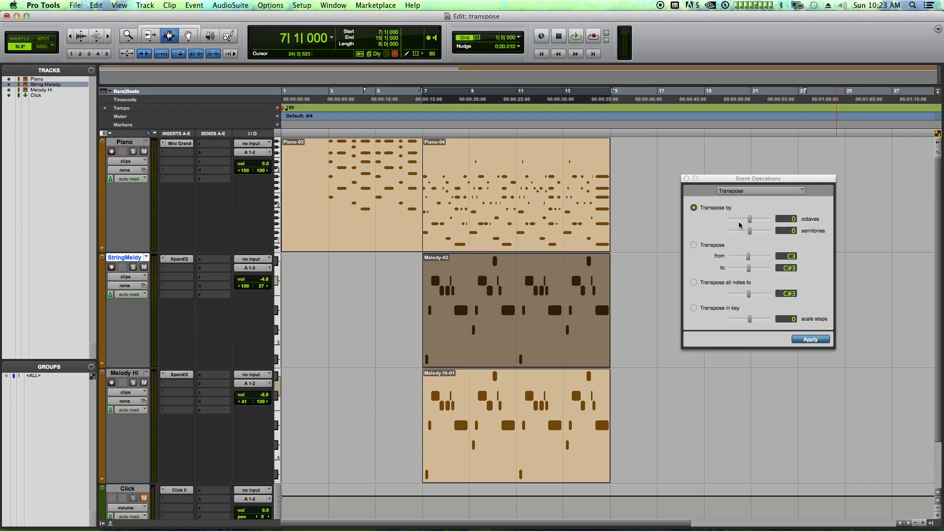
# Step: Transpose the melody clips on the StringMeldy and Melody Hi tracks up by 4 semitones
pyautogui.click(665, 315)
pyautogui.moveTo(633, 428); pyautogui.dragTo(261, 193)
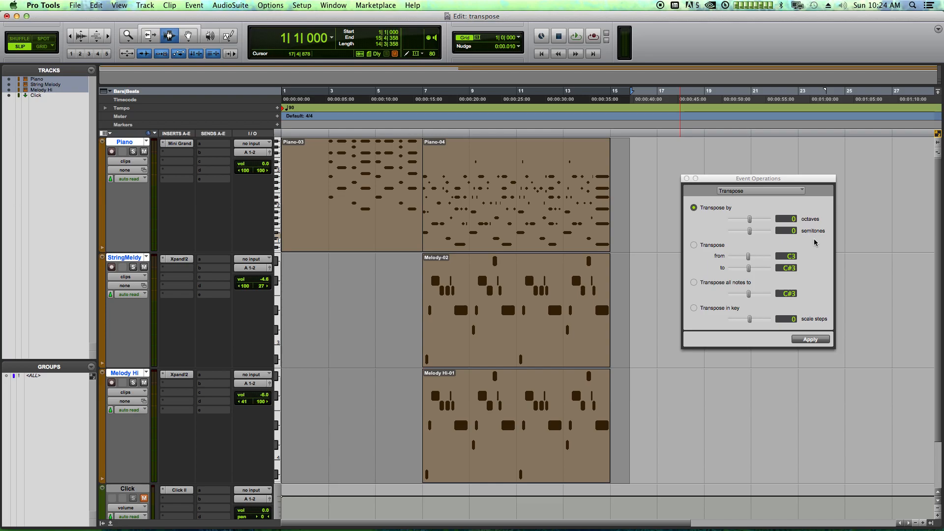
pyautogui.click(790, 230)
pyautogui.write('4')
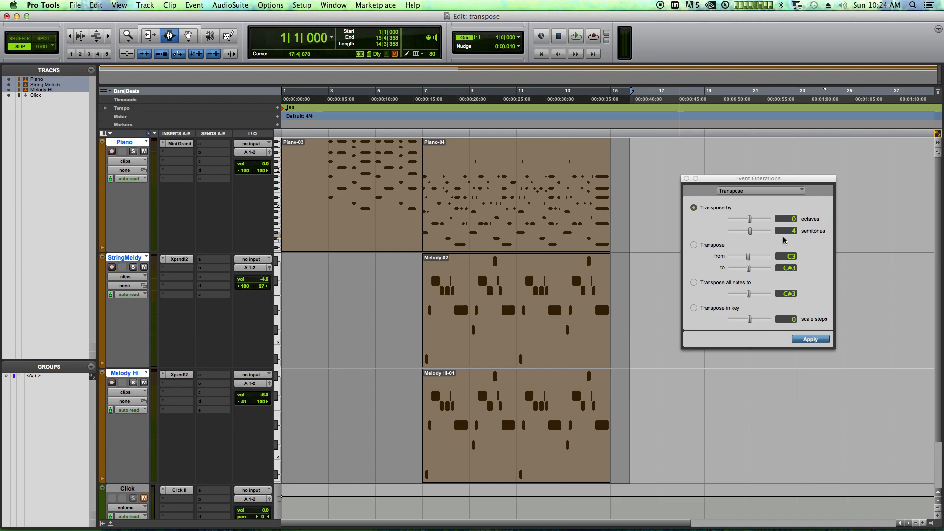
pyautogui.click(620, 204)
pyautogui.moveTo(559, 424); pyautogui.dragTo(356, 348)
pyautogui.click(812, 340)
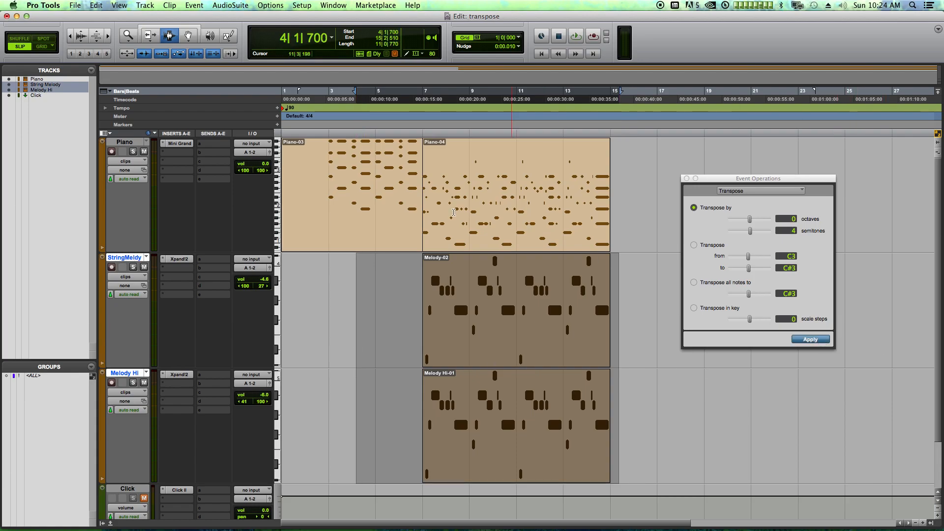
# Step: Try to transpose only the Piano-03 clip up by 4 semitones, and undo it
pyautogui.doubleClick(394, 205)
pyautogui.click(812, 340)
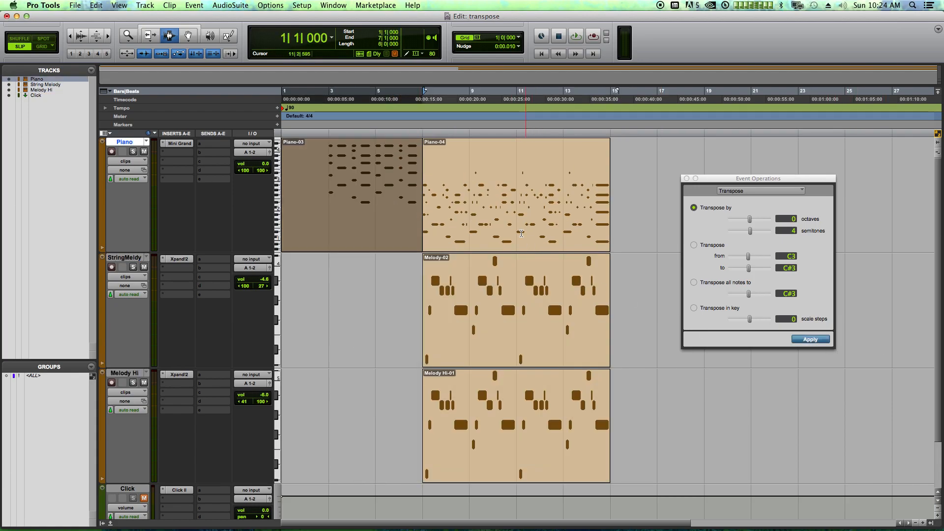
pyautogui.click(612, 202)
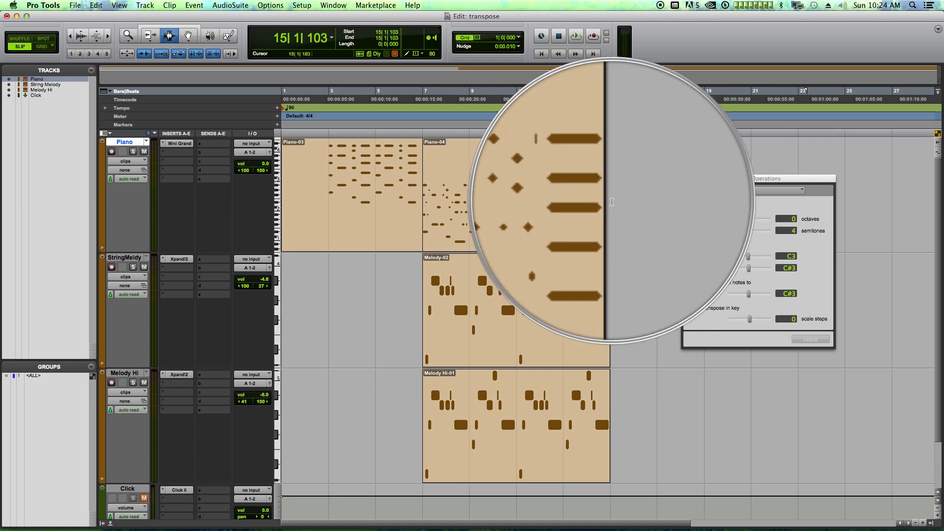
pyautogui.press('super+z')
# Step: Open the Piano-04 clip in the MIDI Editor and audition the adjacent keys from Eb1 up to G1
pyautogui.doubleClick(540, 193)
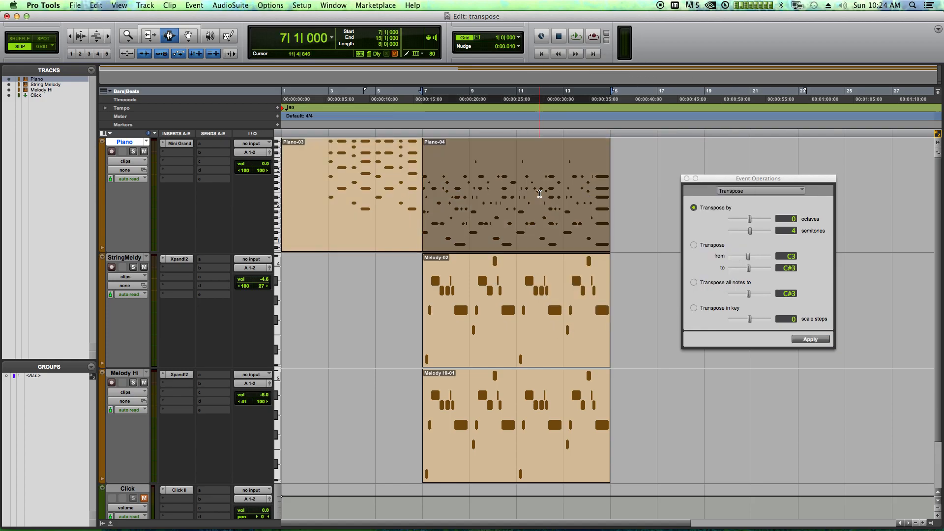
pyautogui.doubleClick(540, 194)
pyautogui.click(188, 36)
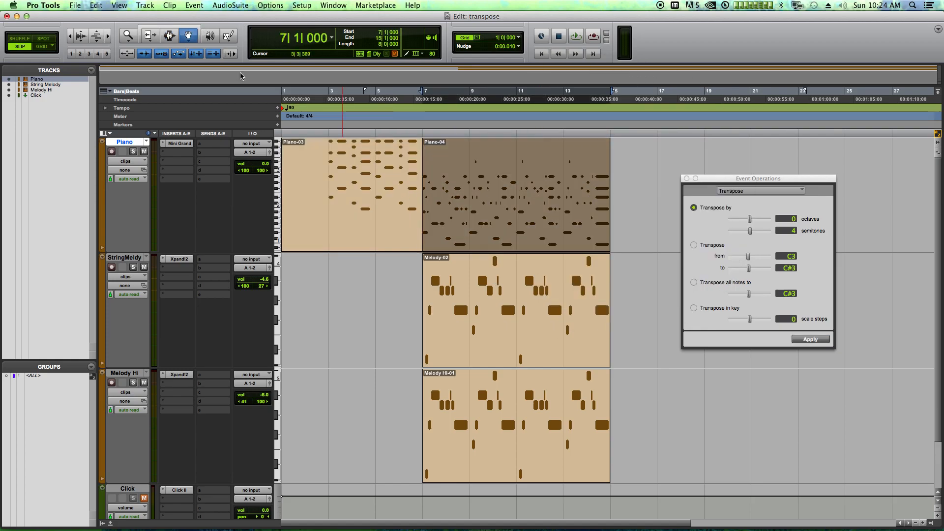
pyautogui.doubleClick(456, 211)
pyautogui.click(417, 178)
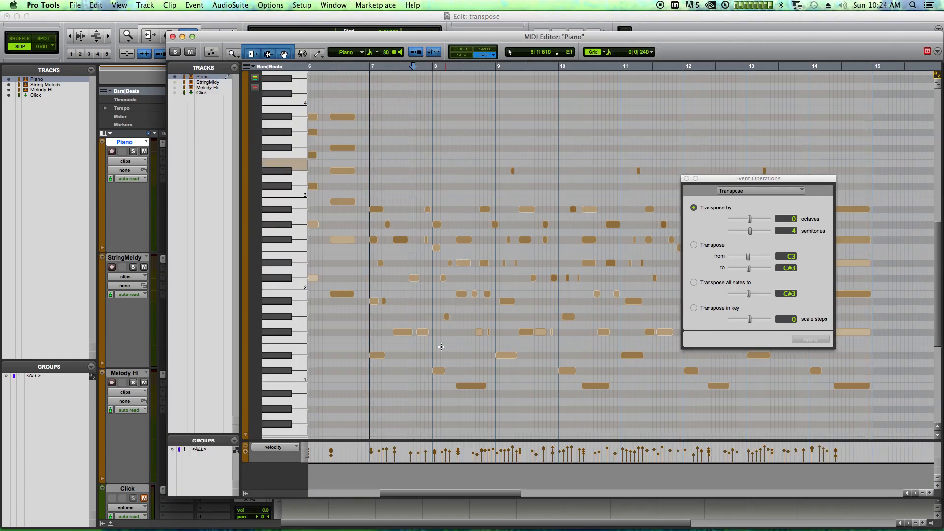
pyautogui.scroll(1, 274, 395)
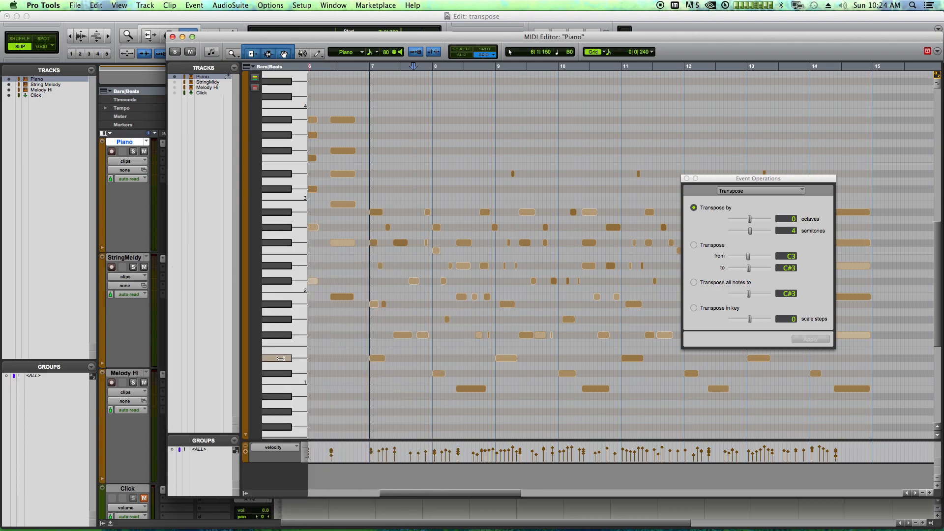
pyautogui.click(280, 358)
pyautogui.click(301, 350)
pyautogui.click(301, 342)
pyautogui.click(286, 336)
pyautogui.click(303, 329)
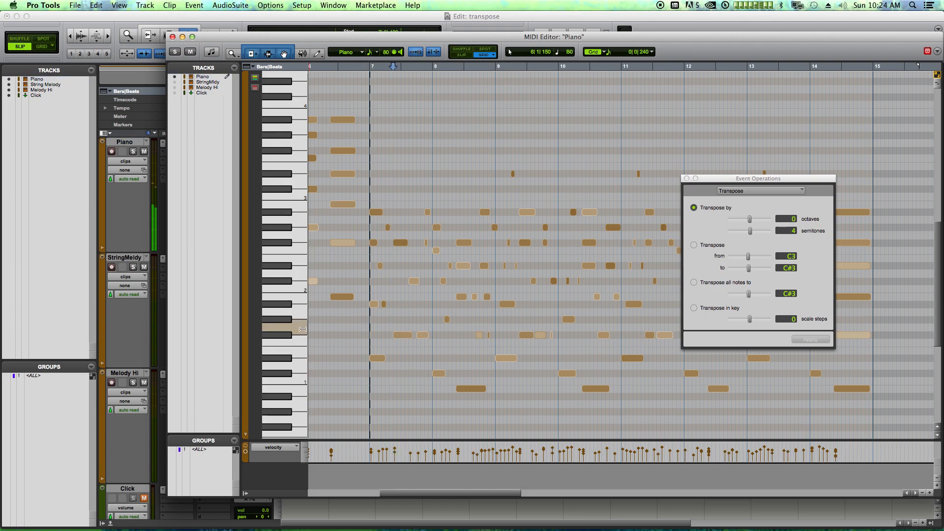
# Step: Transpose all notes on the Piano track up by 4 semitones and close the MIDI Editor
pyautogui.click(348, 345)
pyautogui.press('super+a')
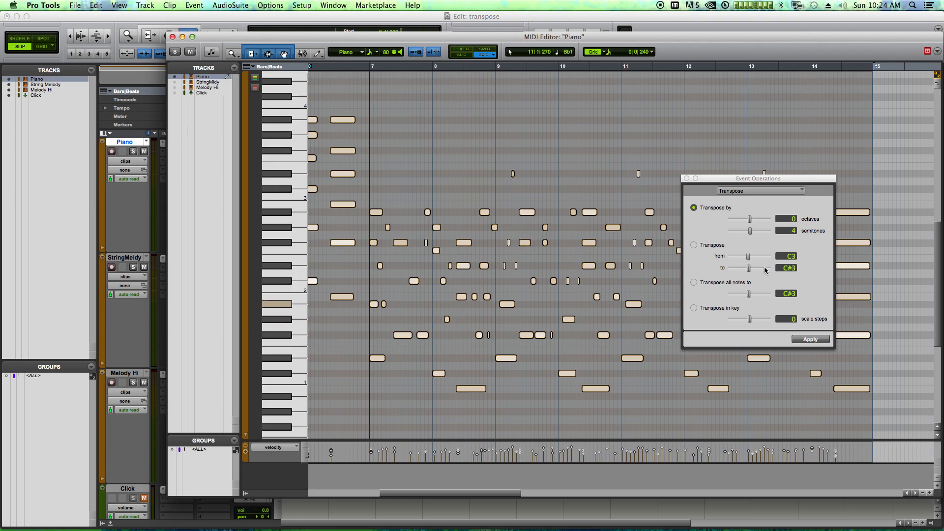
pyautogui.click(806, 340)
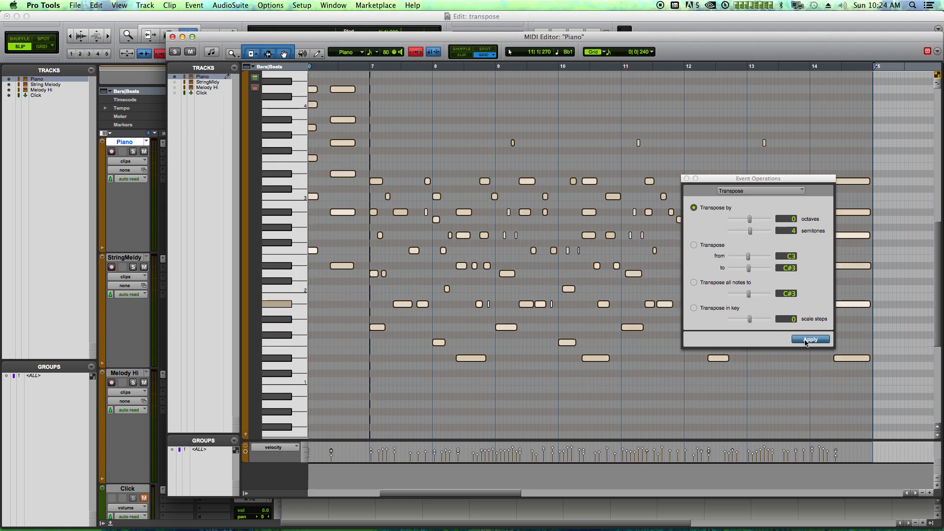
pyautogui.click(173, 37)
pyautogui.click(647, 175)
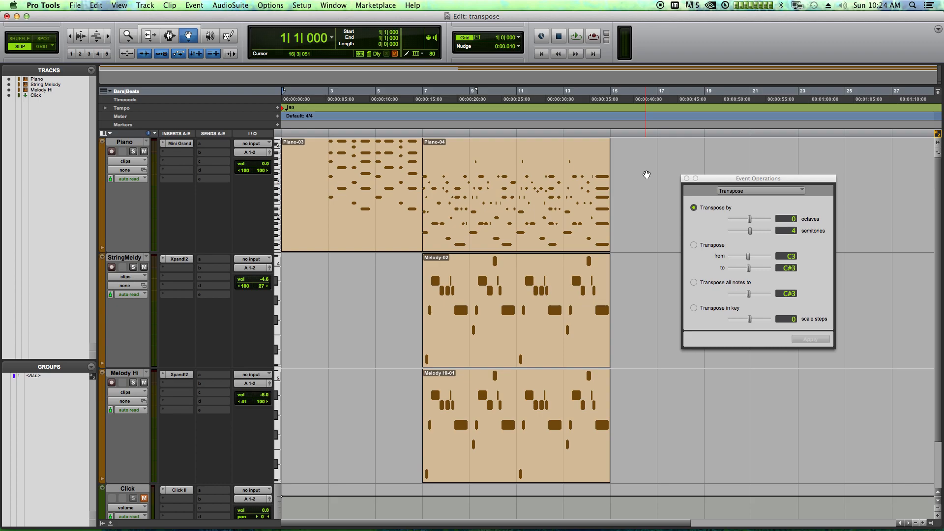
# Step: Listen to the transposed piano and string tracks from just before bar 3 to bar 10
pyautogui.click(169, 37)
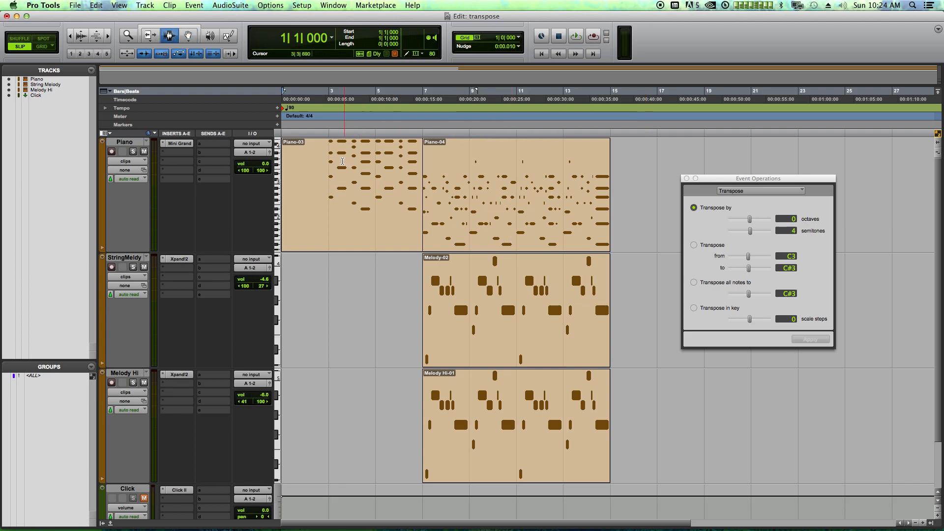
pyautogui.click(320, 129)
pyautogui.press('space')
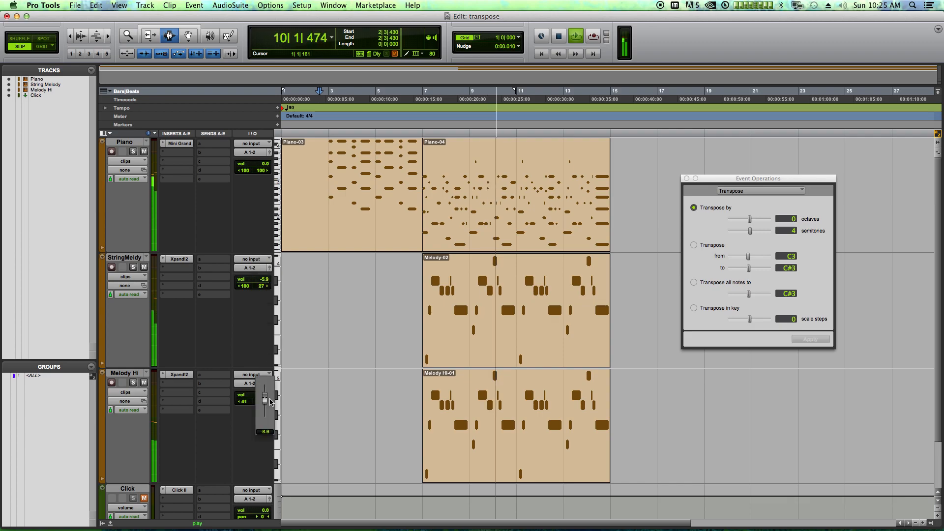
pyautogui.press('space')
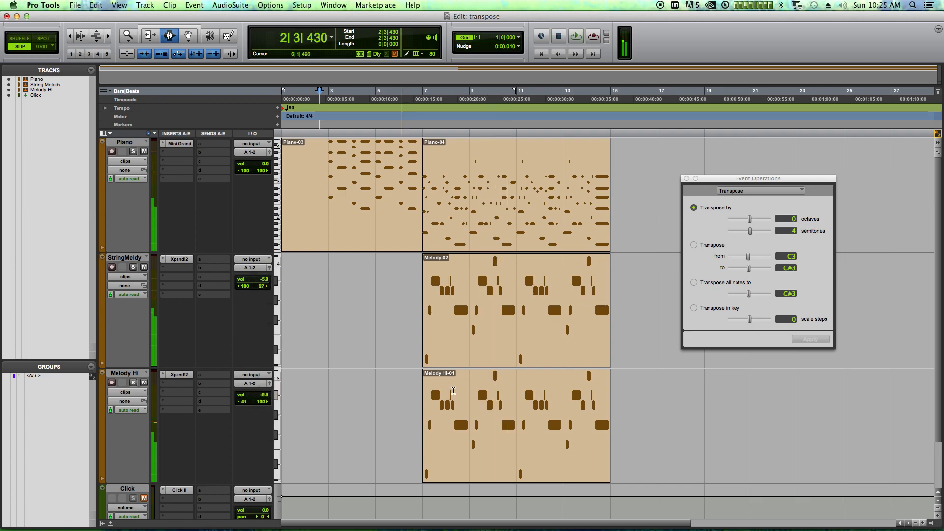
# Step: Undo the 4-semitone transpositions of the piano and string clips together with the latest volume changes
pyautogui.click(625, 317)
pyautogui.press('Return')
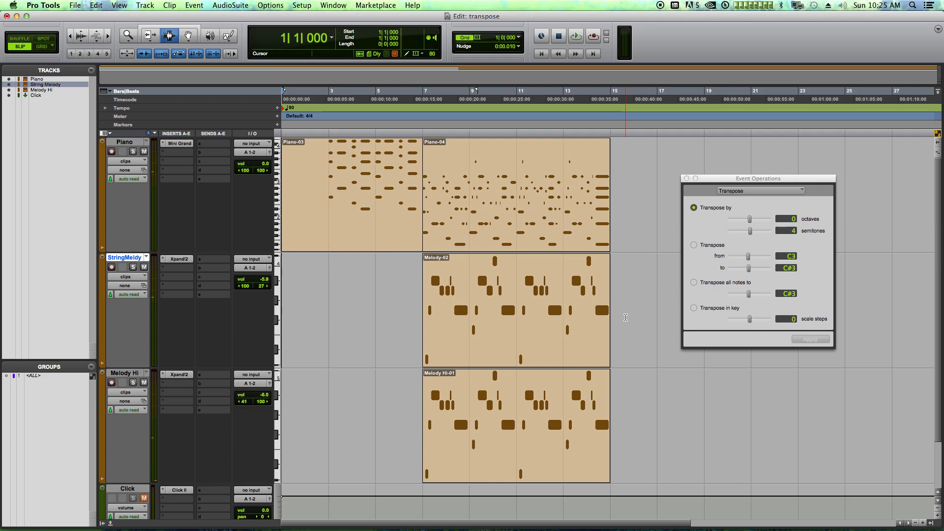
pyautogui.press('super+z')
pyautogui.press('super+z')
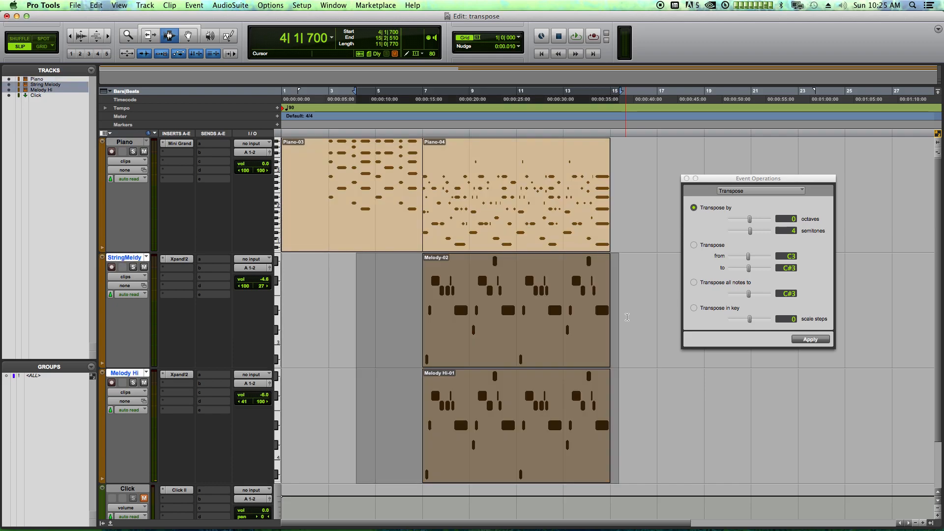
pyautogui.click(641, 317)
# Step: Check the pitches of the StringMeldy clip's notes in the MIDI Editor, undoing once more between the two checks
pyautogui.click(185, 38)
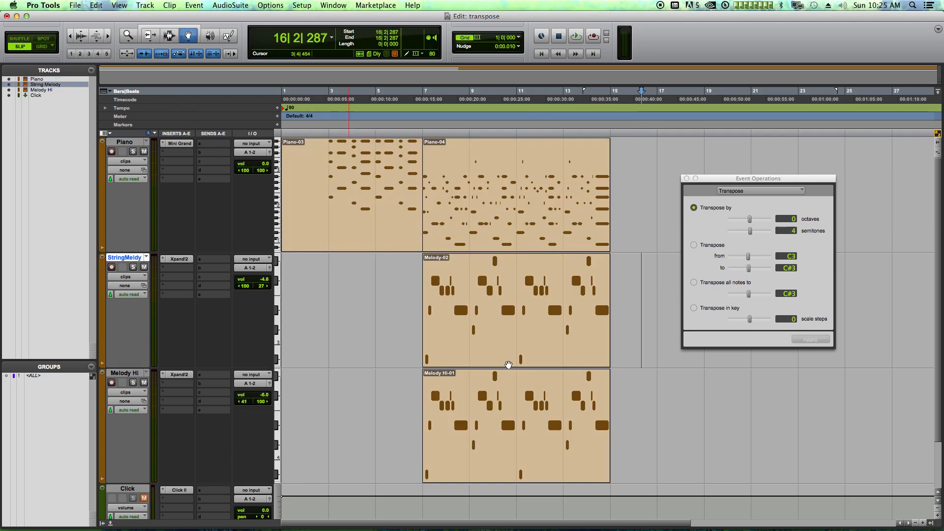
pyautogui.doubleClick(510, 320)
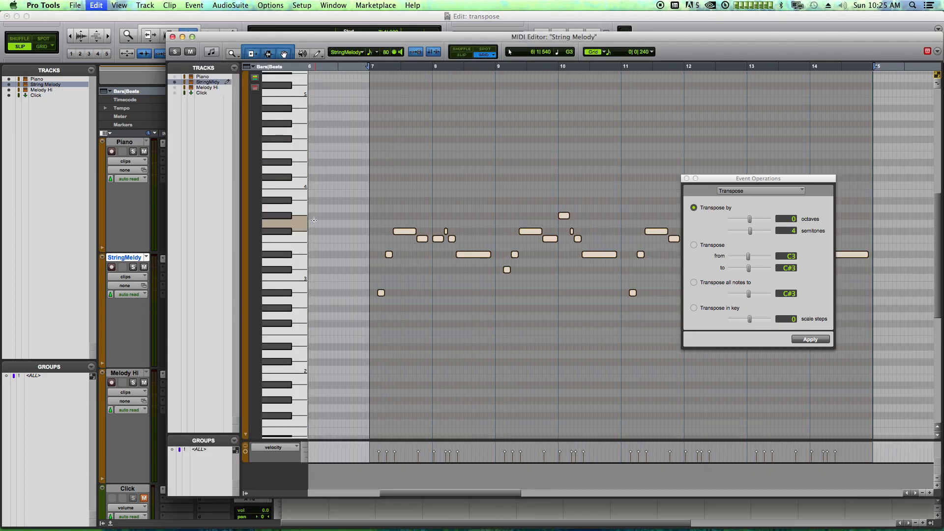
pyautogui.click(172, 37)
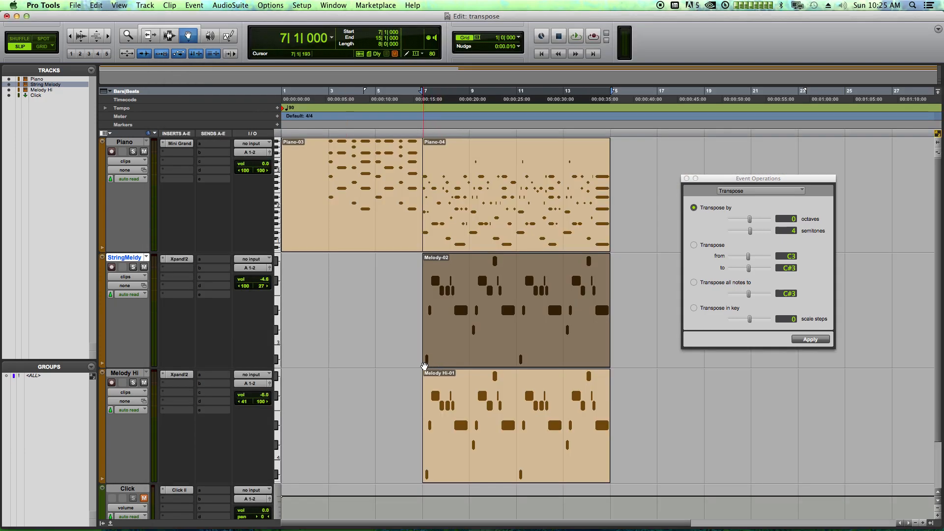
pyautogui.press('super+z')
pyautogui.click(355, 338)
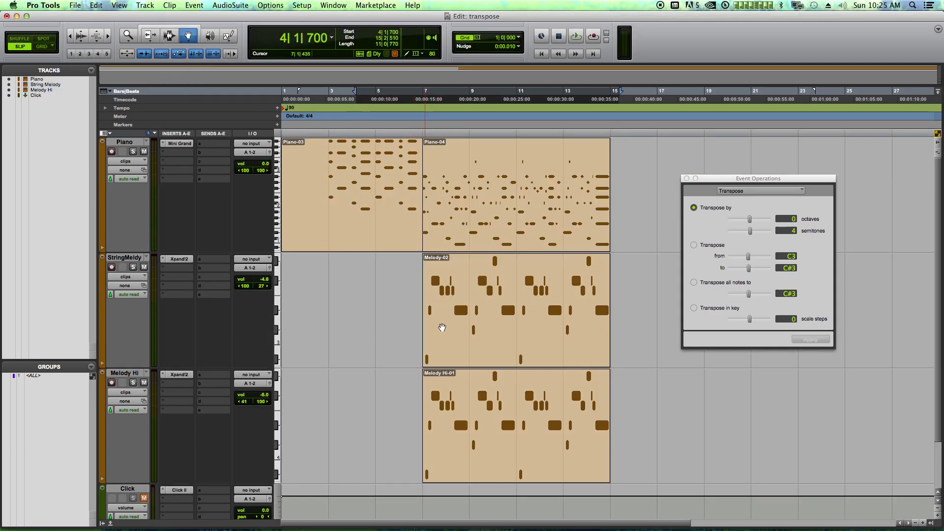
pyautogui.doubleClick(443, 327)
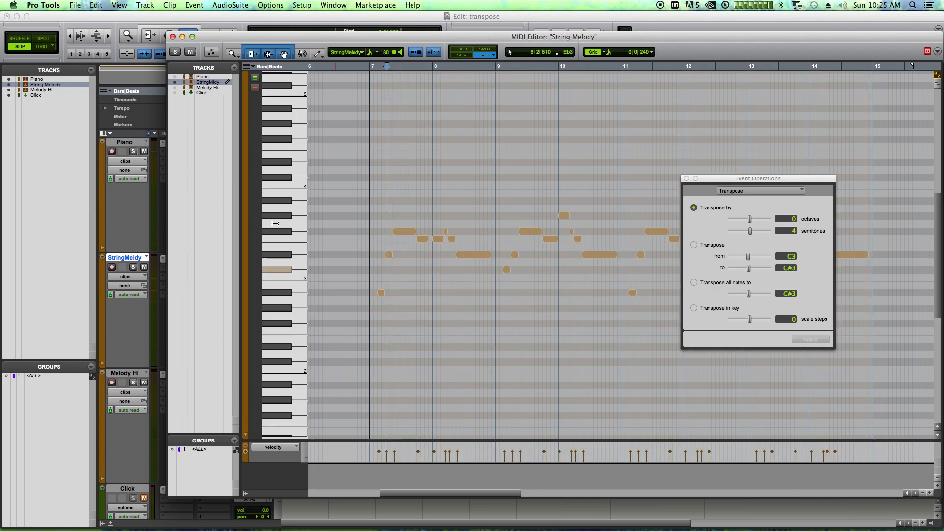
pyautogui.click(172, 37)
# Step: Move the Event Operations window aside, reset the semitones to 0, and choose the option for transposing from one note to another
pyautogui.moveTo(750, 179); pyautogui.dragTo(739, 231)
pyautogui.keyDown('alt'); pyautogui.click(740, 284); pyautogui.keyUp('alt')
pyautogui.click(697, 298)
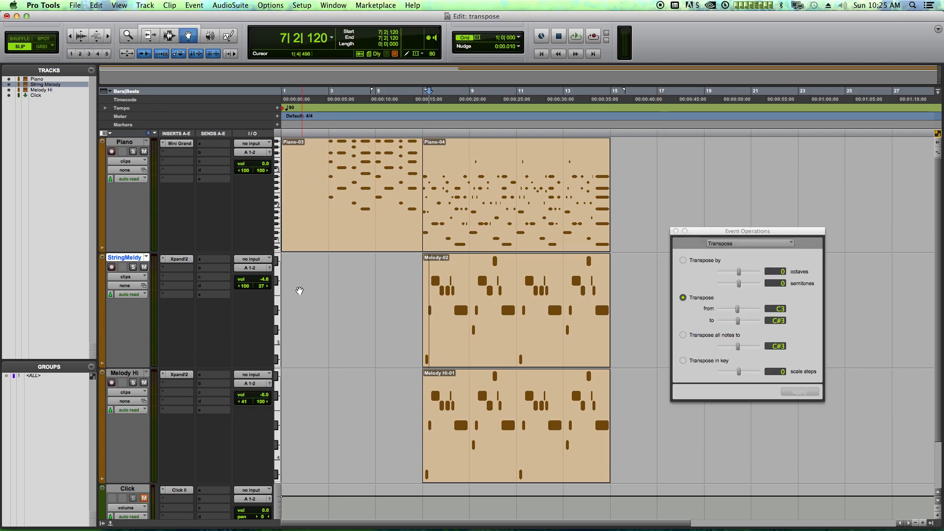
# Step: Open the Piano-03 clip in the MIDI Editor and select the lowest note of the chord at bar 3
pyautogui.click(363, 277)
pyautogui.doubleClick(352, 192)
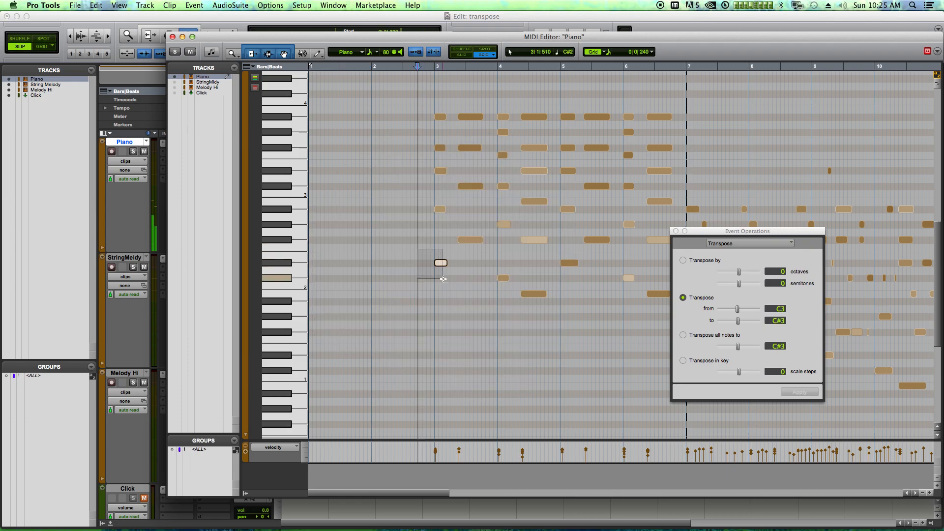
pyautogui.click(440, 263)
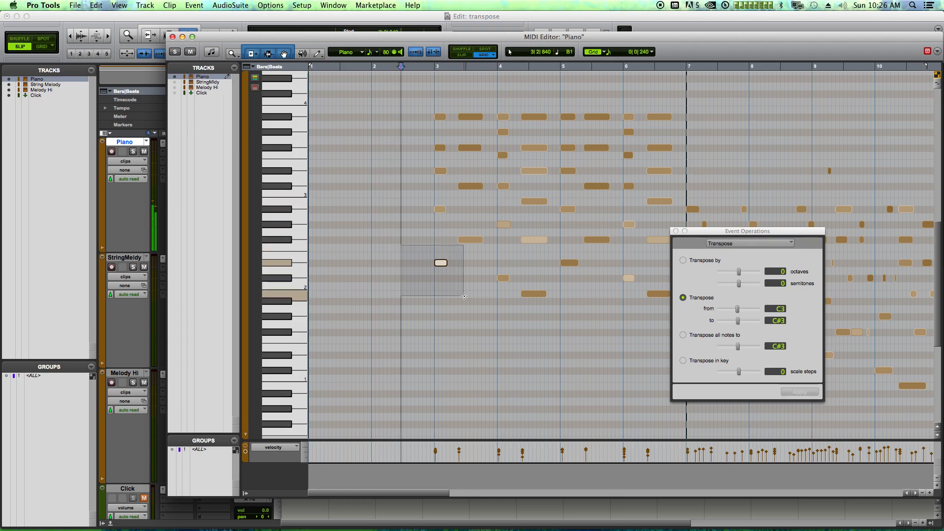
# Step: Set the note-to-note transposition to go from Eb2 to G2
pyautogui.click(781, 310)
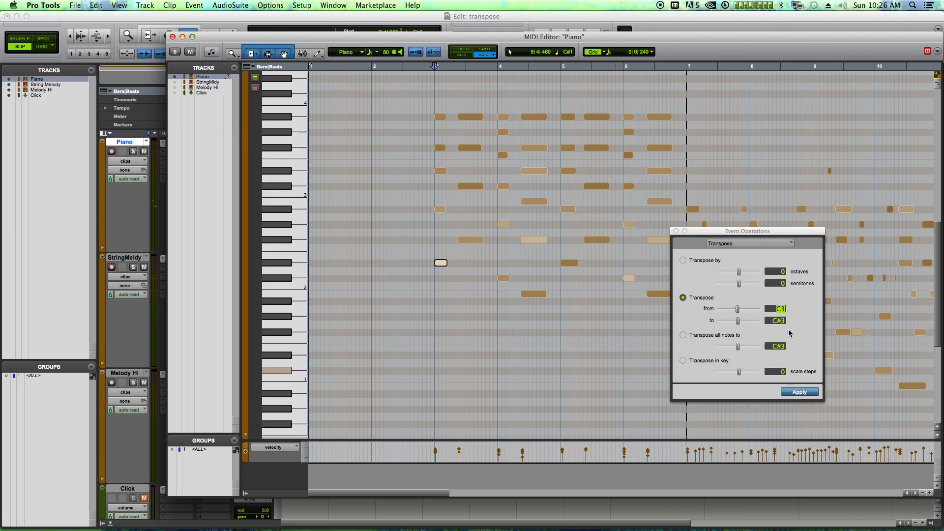
pyautogui.write('Eb2')
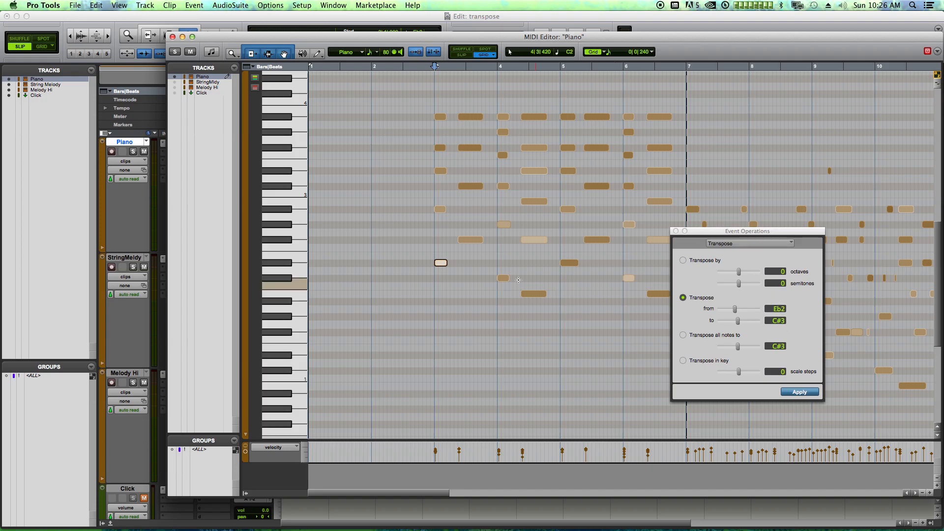
pyautogui.click(302, 229)
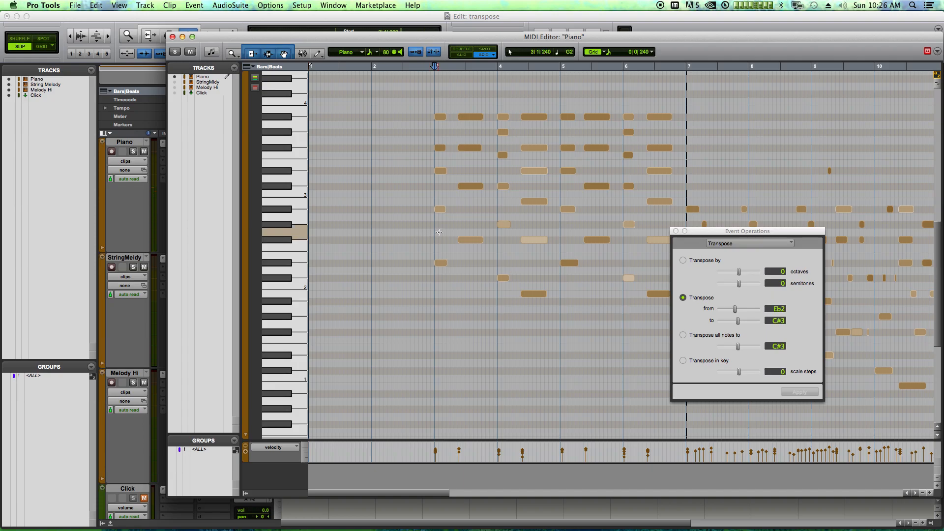
pyautogui.click(783, 321)
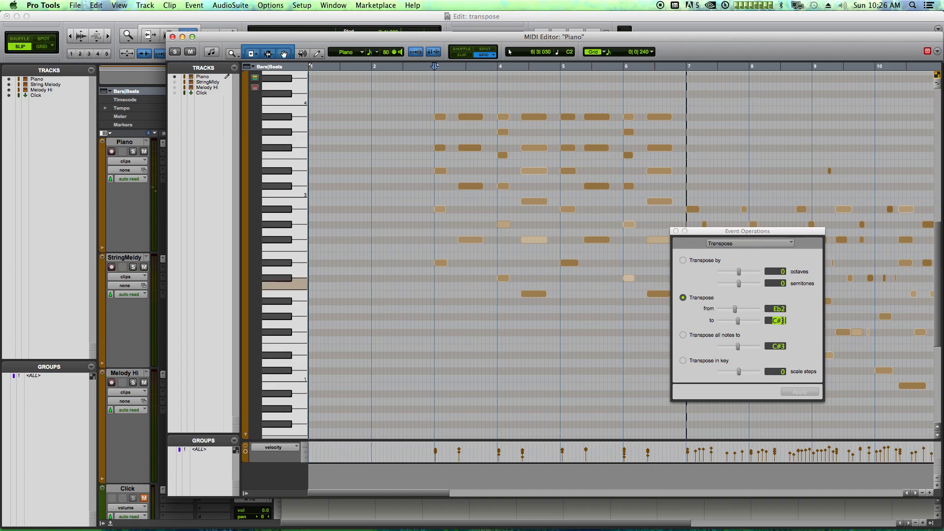
pyautogui.write('G2')
pyautogui.press('Return')
# Step: Transpose all piano notes using the note-to-note settings and play the result from just before bar 3
pyautogui.press('super+a')
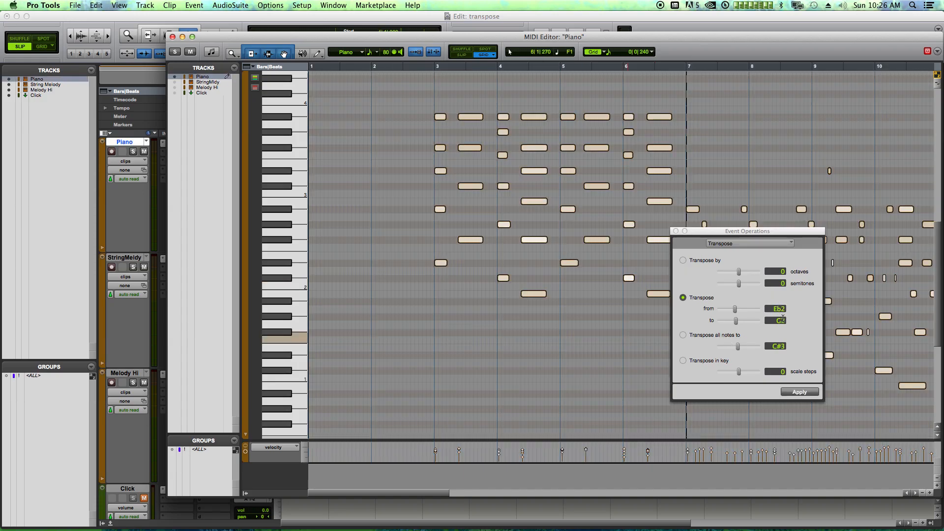
pyautogui.click(793, 392)
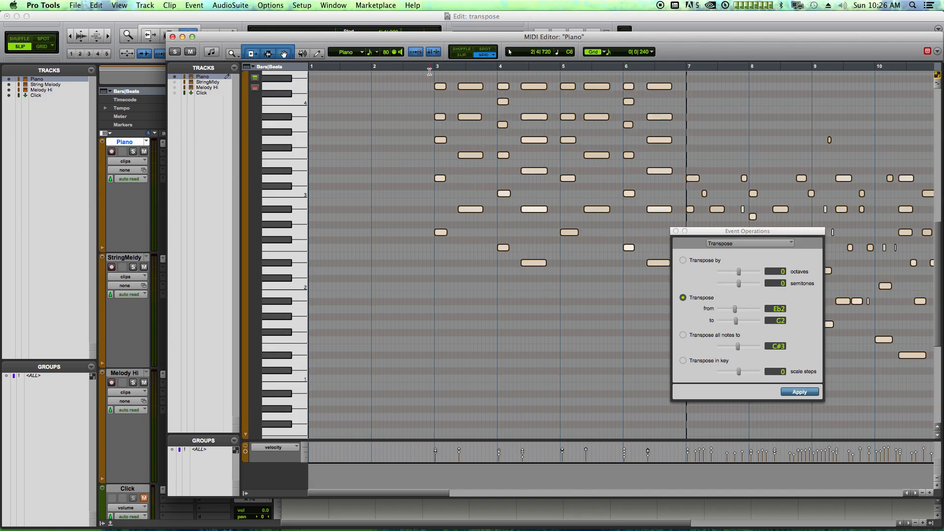
pyautogui.click(429, 131)
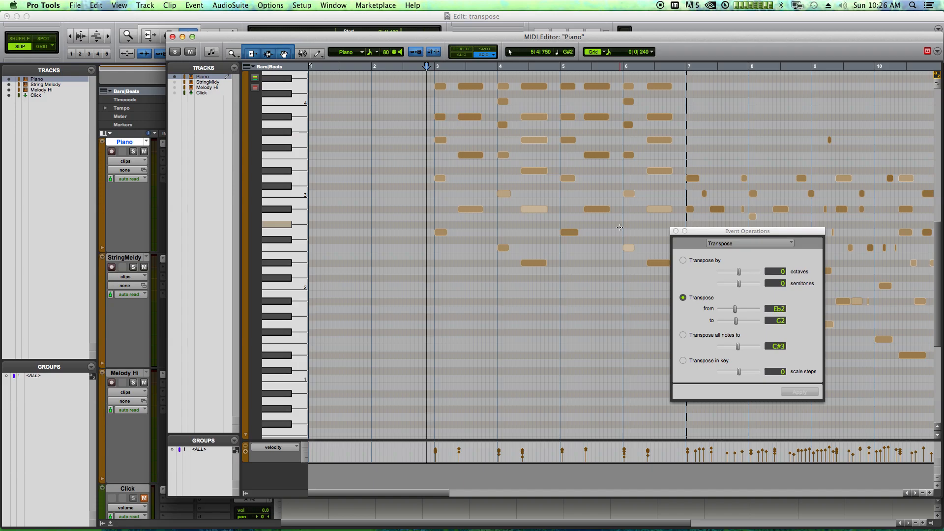
pyautogui.press('space')
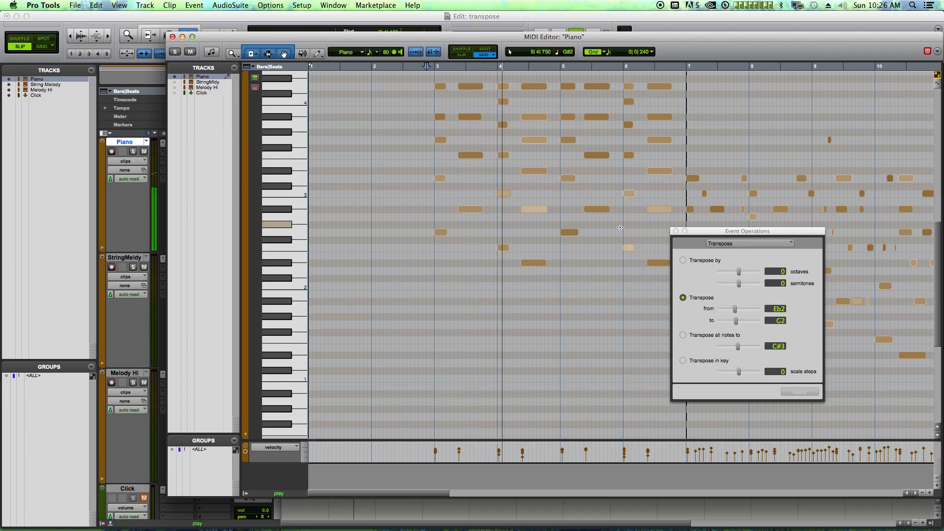
pyautogui.press('space')
# Step: Undo the note-to-note transposition of the piano notes and close the MIDI Editor
pyautogui.press('super+z')
pyautogui.click(380, 217)
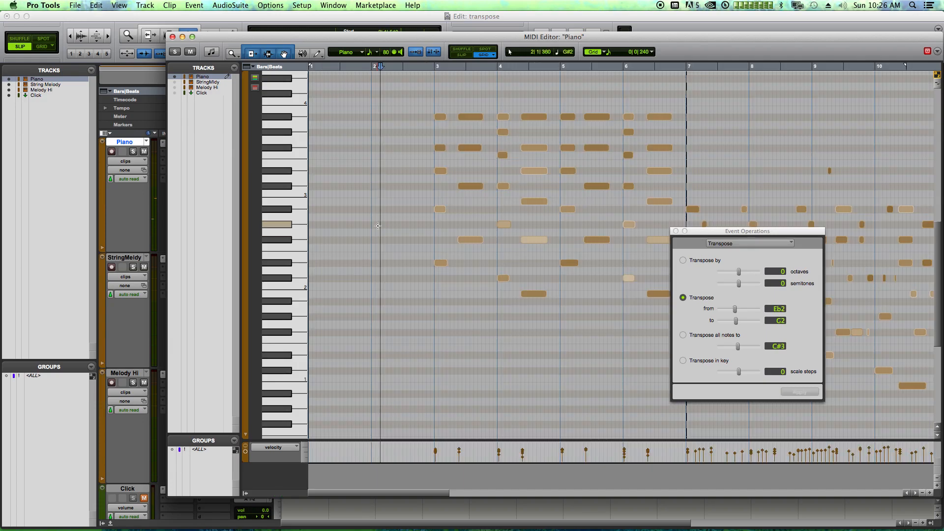
pyautogui.click(173, 37)
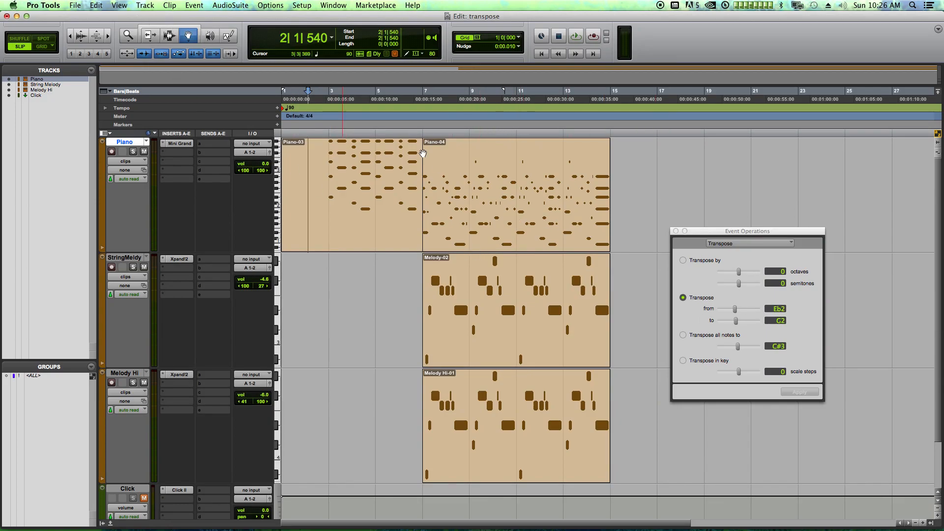
# Step: Open the Piano-04 clip in the MIDI Editor and transpose all selected notes to C#3
pyautogui.doubleClick(444, 172)
pyautogui.click(468, 129)
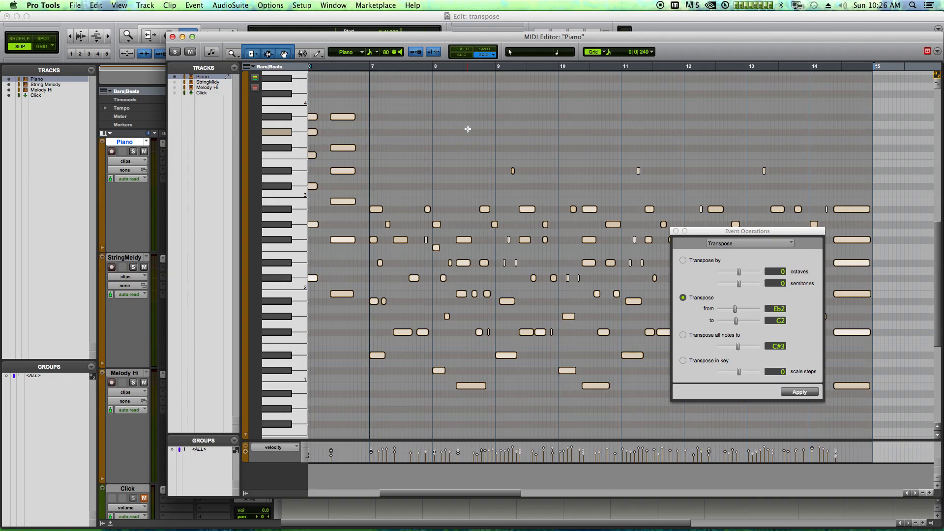
pyautogui.click(729, 338)
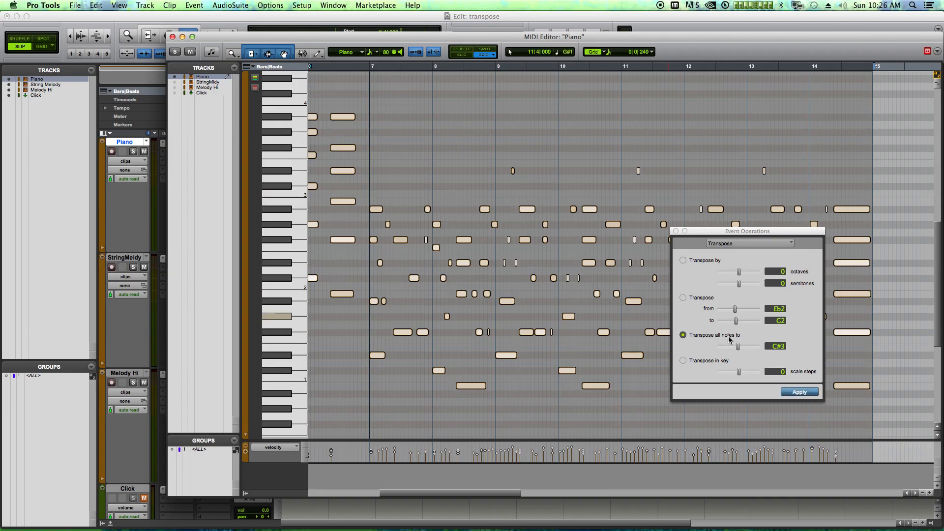
pyautogui.click(800, 392)
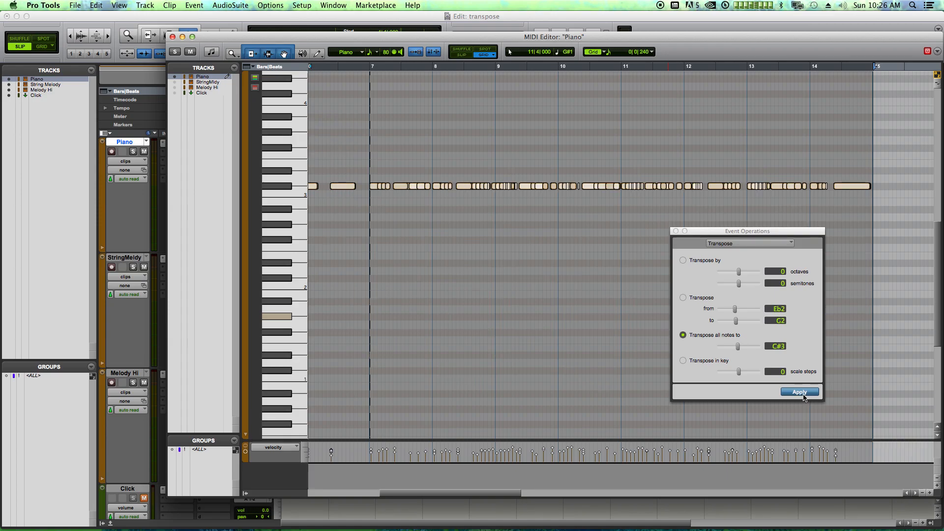
# Step: Undo the single-pitch transposition, apply it once more to C#3, and undo it again
pyautogui.press('super+z')
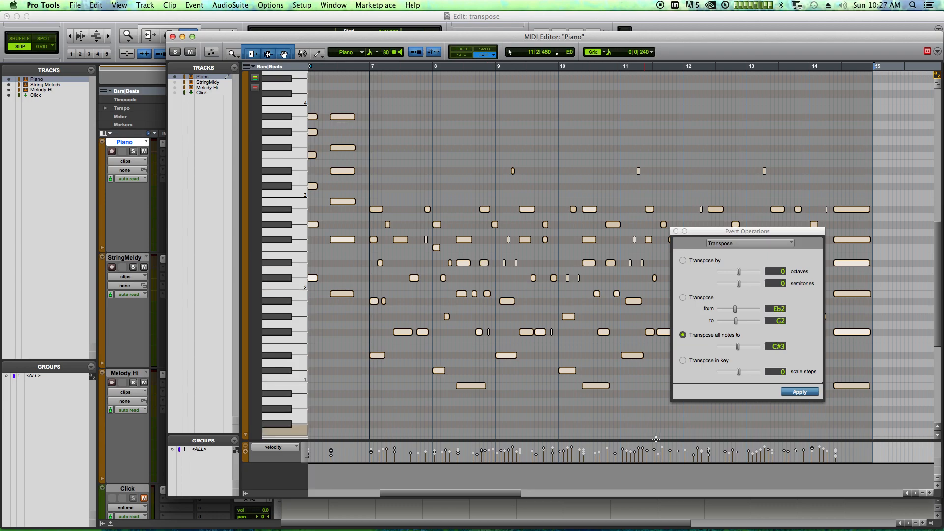
pyautogui.click(809, 395)
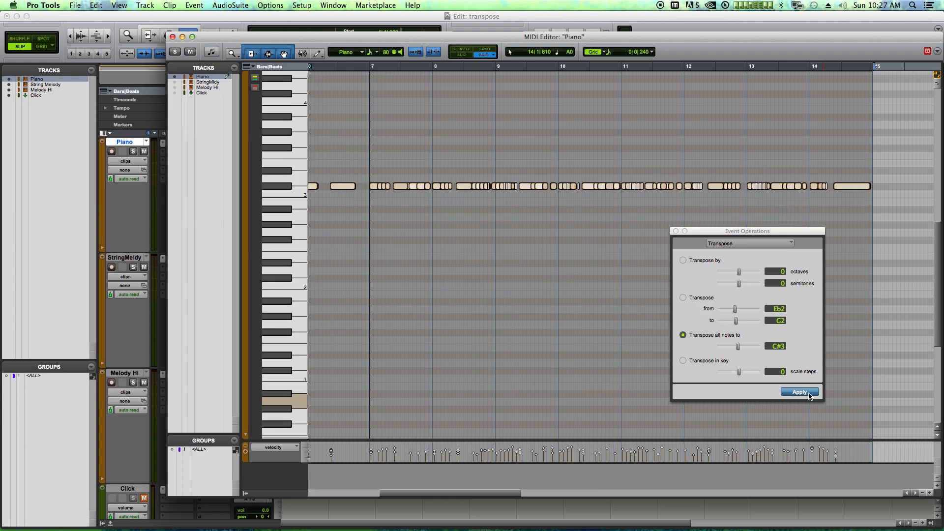
pyautogui.press('super+z')
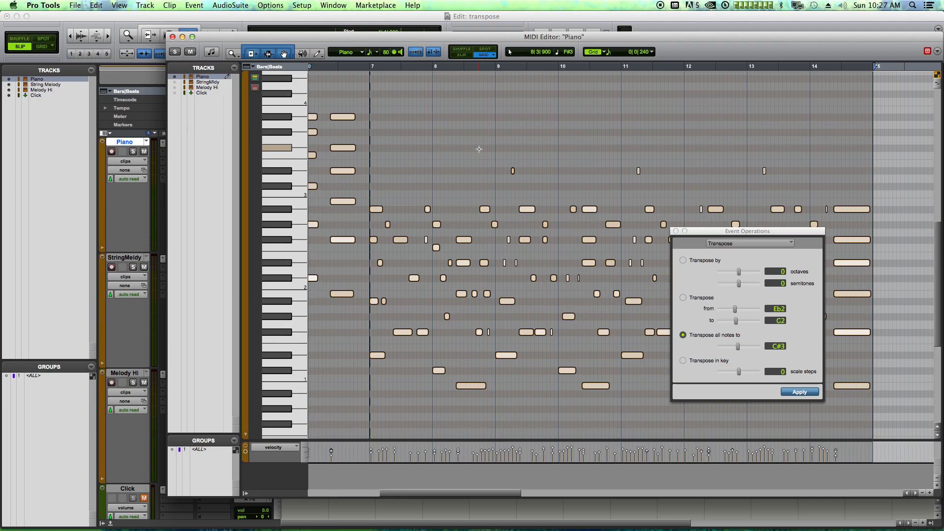
# Step: Choose the option for transposing in key, close the MIDI Editor, and deselect the piano clips
pyautogui.click(705, 362)
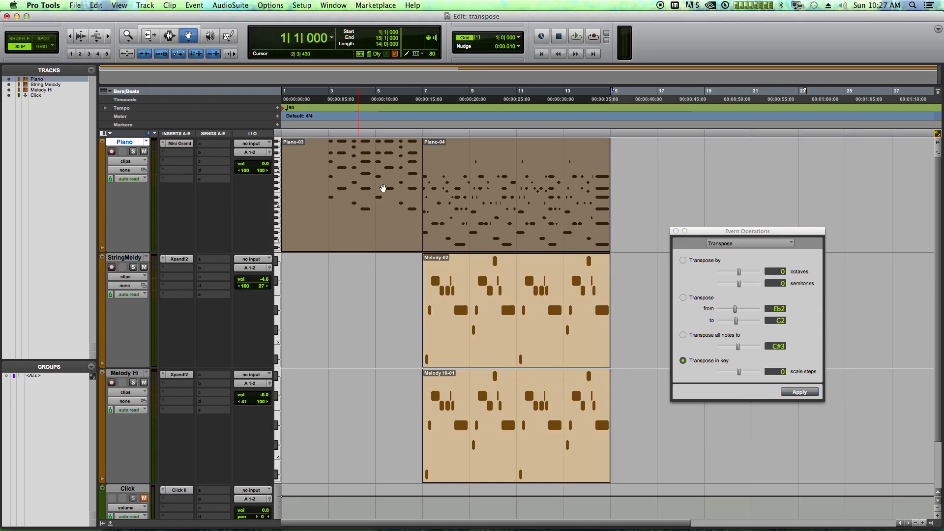
pyautogui.click(173, 37)
pyautogui.click(628, 299)
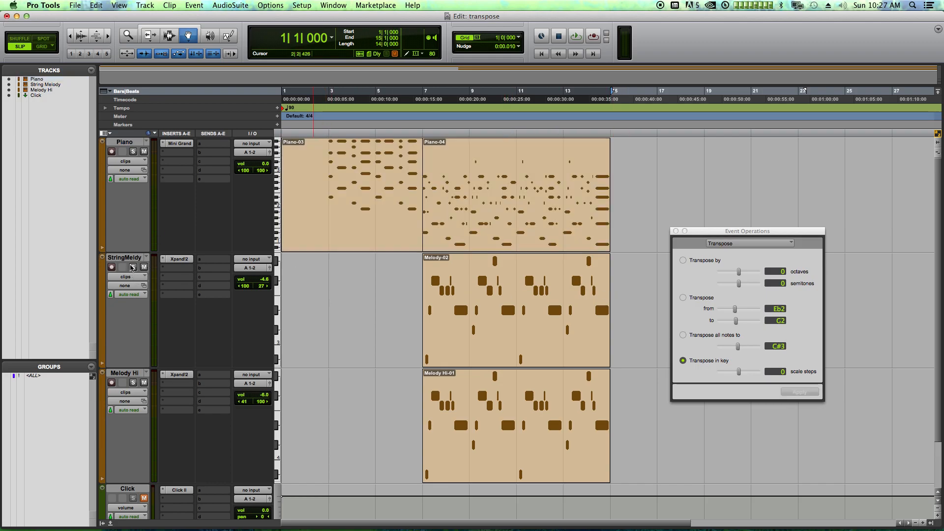
# Step: Solo the StringMeldy track, select its Melody-02 clip, and move the Event Operations window clear of the clips
pyautogui.click(132, 267)
pyautogui.click(442, 325)
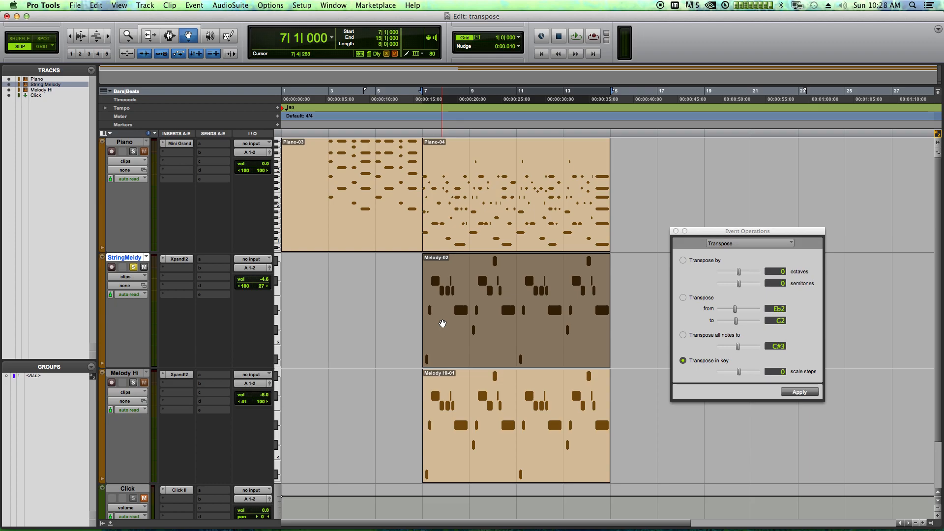
pyautogui.press('super+bracketright')
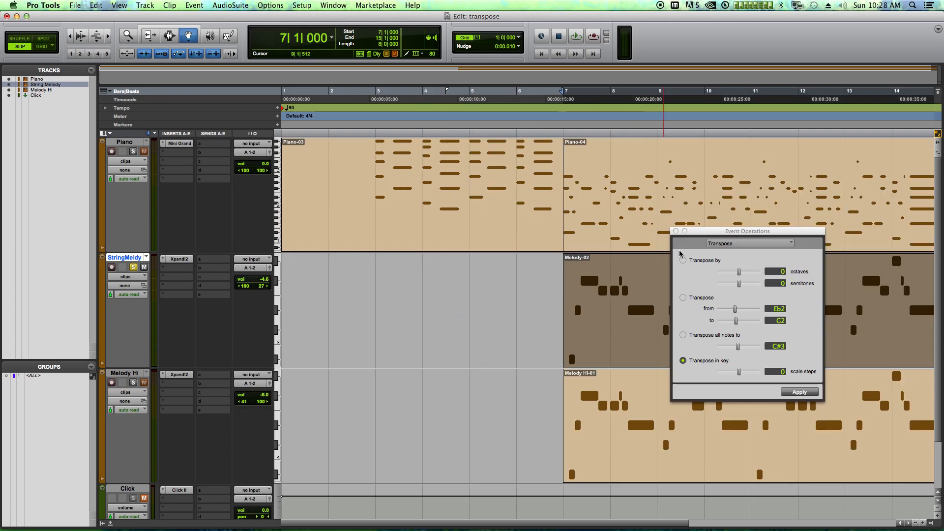
pyautogui.moveTo(710, 231); pyautogui.dragTo(398, 295)
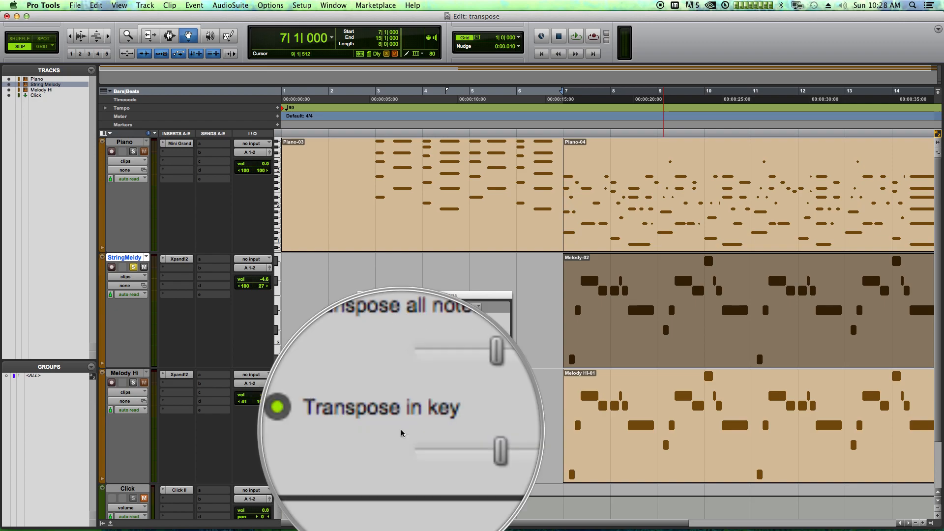
# Step: Try out the scale steps setting, reset it to 0, and switch to transposing by octaves or semitones and back to in key
pyautogui.moveTo(428, 436); pyautogui.dragTo(476, 449)
pyautogui.keyDown('alt'); pyautogui.click(446, 436); pyautogui.keyUp('alt')
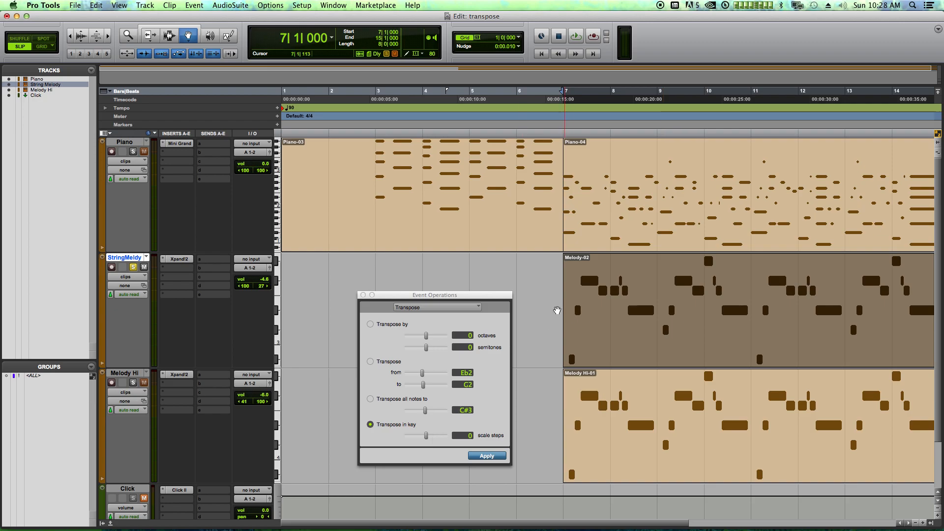
pyautogui.click(590, 297)
pyautogui.click(590, 297)
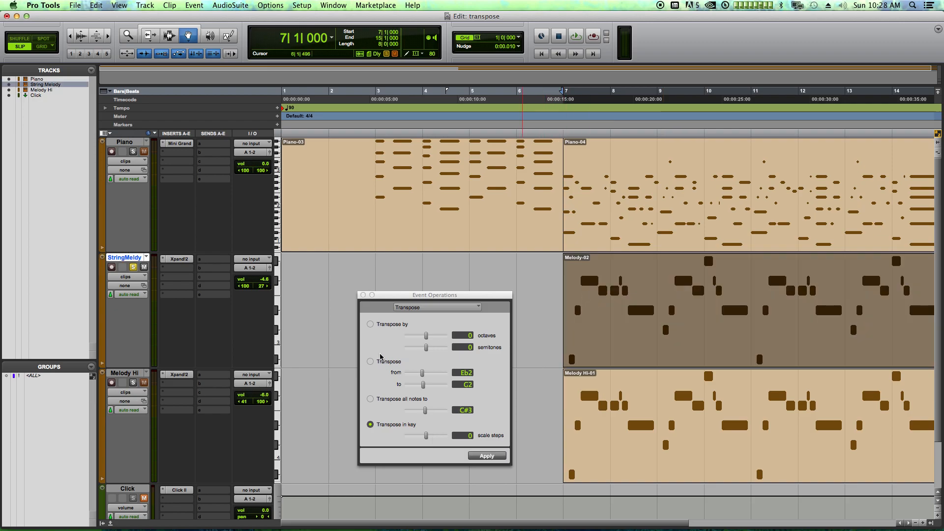
pyautogui.click(370, 324)
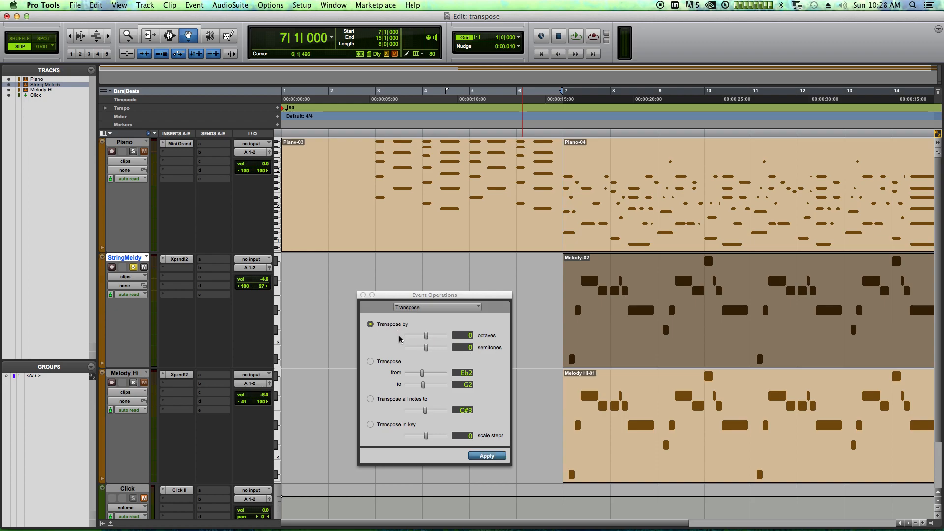
pyautogui.click(397, 425)
# Step: Examine the intervals between the Melody Hi-01 clip's notes by selecting them pitch by pitch in the MIDI Editor, and close it
pyautogui.doubleClick(609, 445)
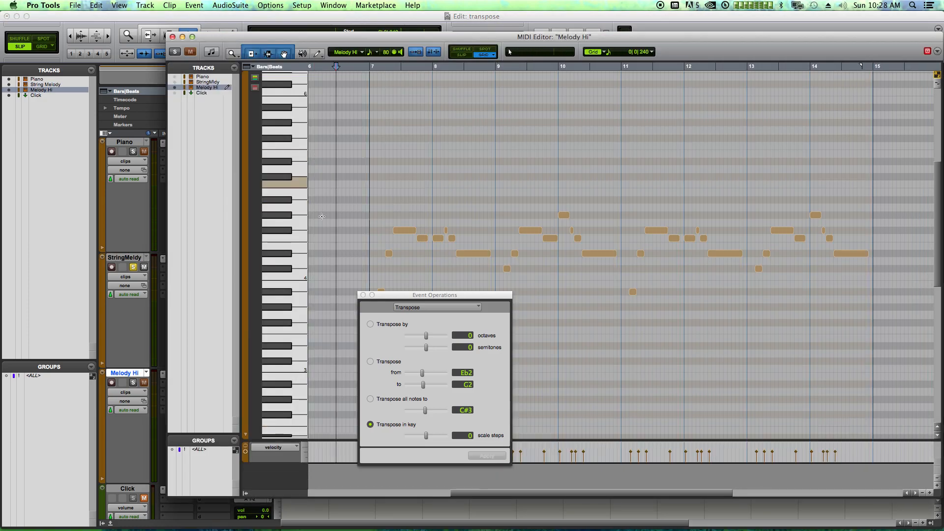
pyautogui.click(279, 252)
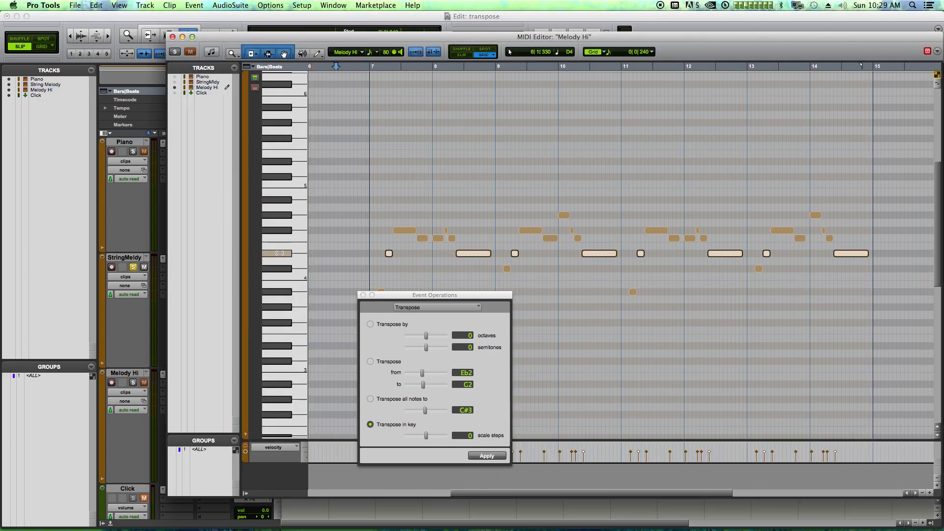
pyautogui.click(298, 237)
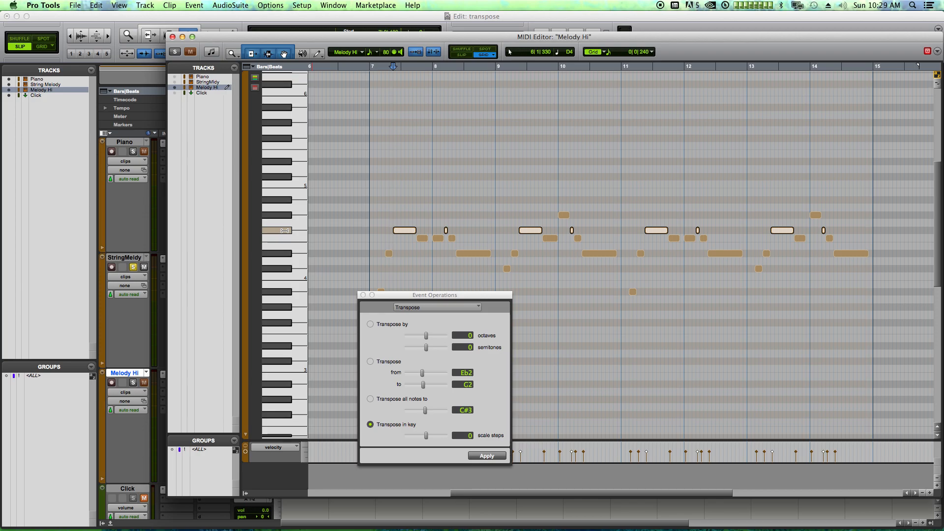
pyautogui.click(282, 253)
pyautogui.click(294, 238)
pyautogui.click(288, 231)
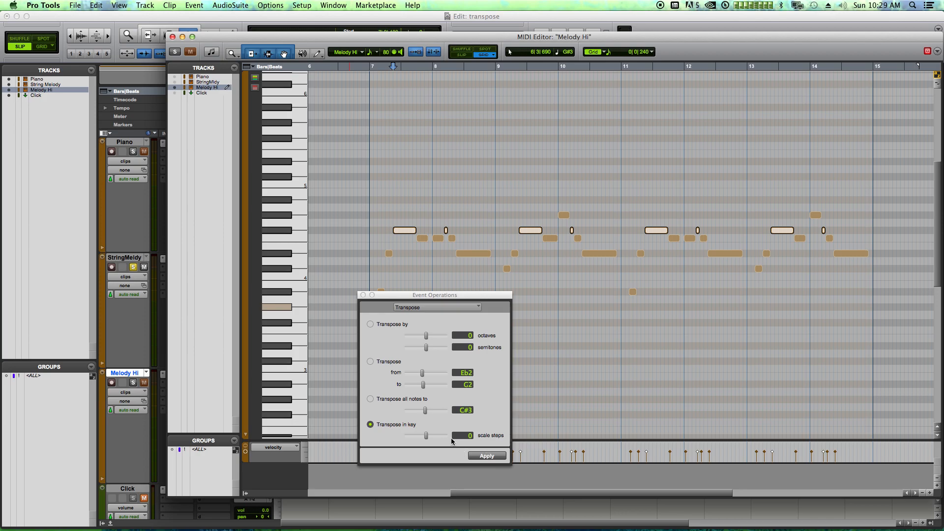
pyautogui.click(283, 254)
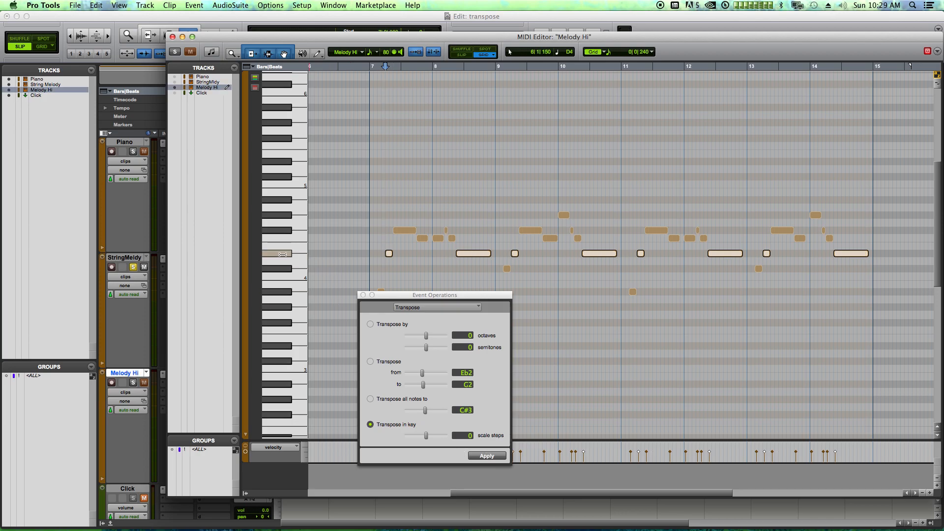
pyautogui.click(295, 237)
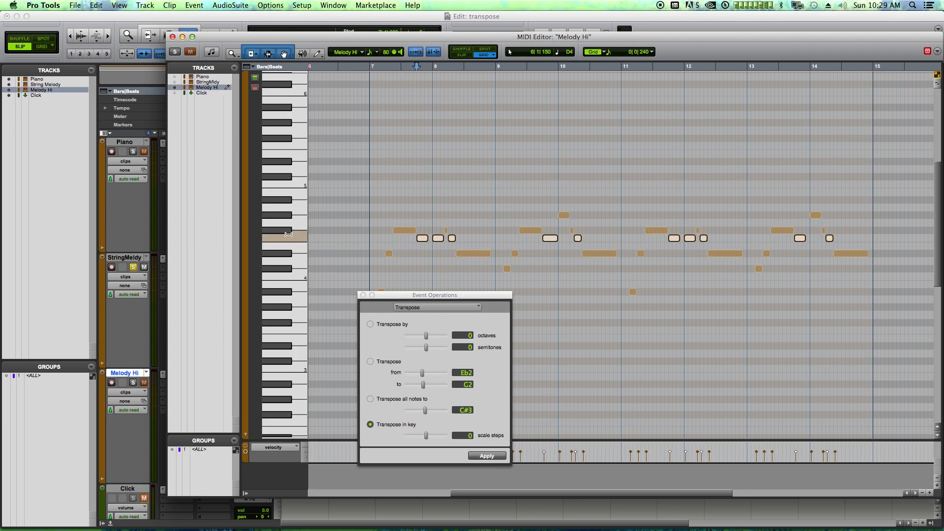
pyautogui.click(287, 231)
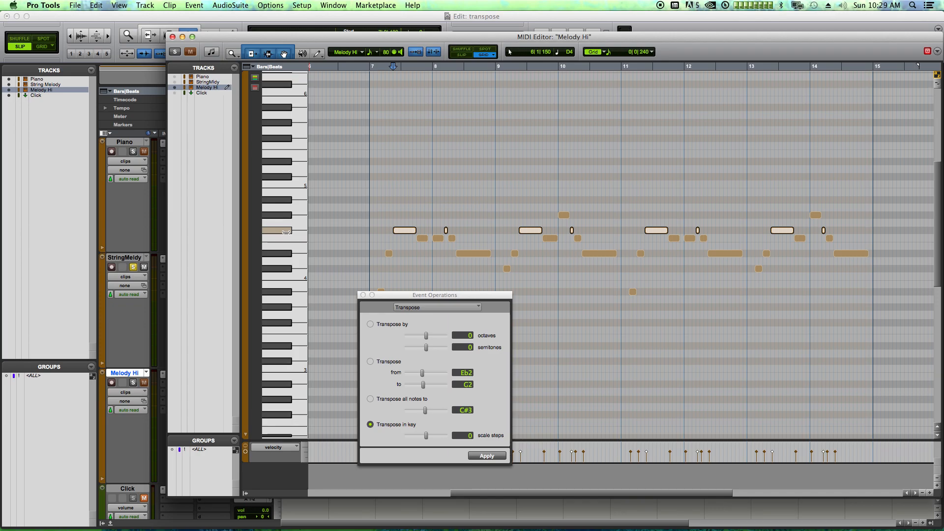
pyautogui.click(173, 37)
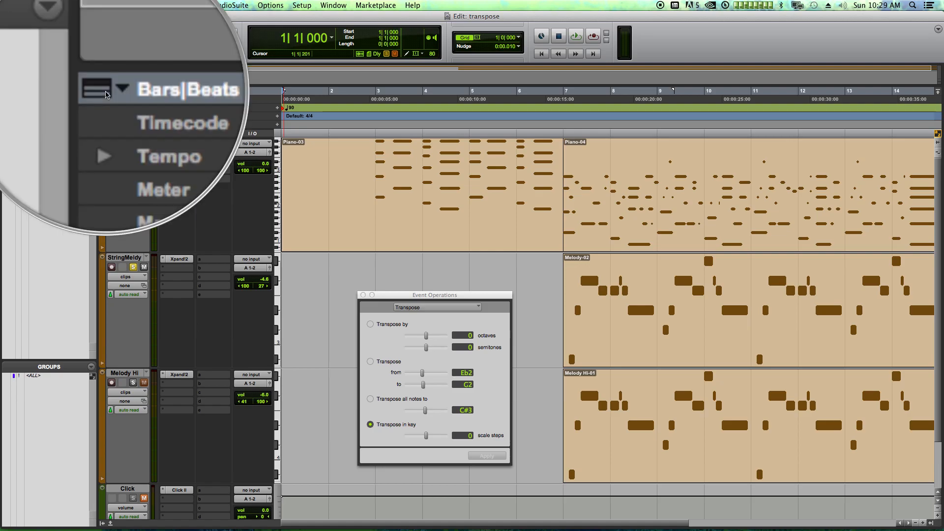
# Step: Show the Key ruler and add an Eb minor key change from 1|1|000 up to the next key signature
pyautogui.click(109, 92)
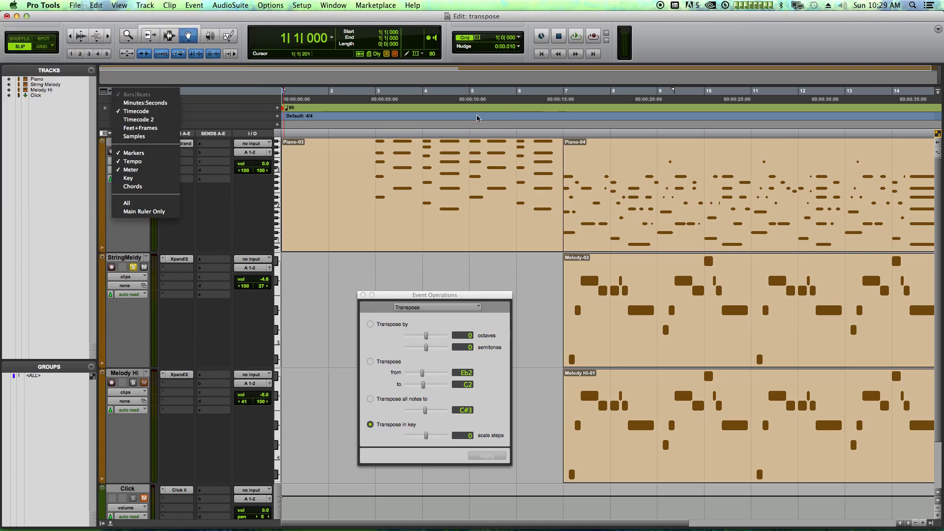
pyautogui.click(128, 180)
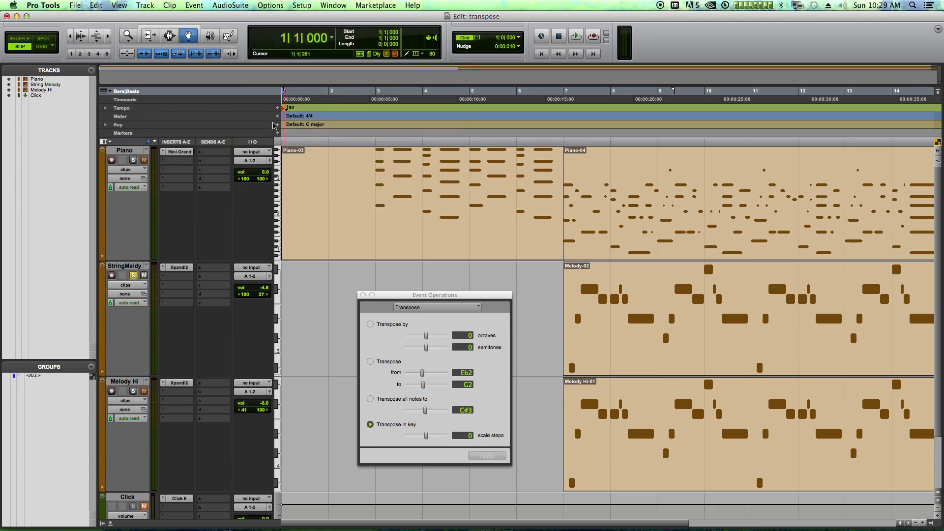
pyautogui.click(277, 125)
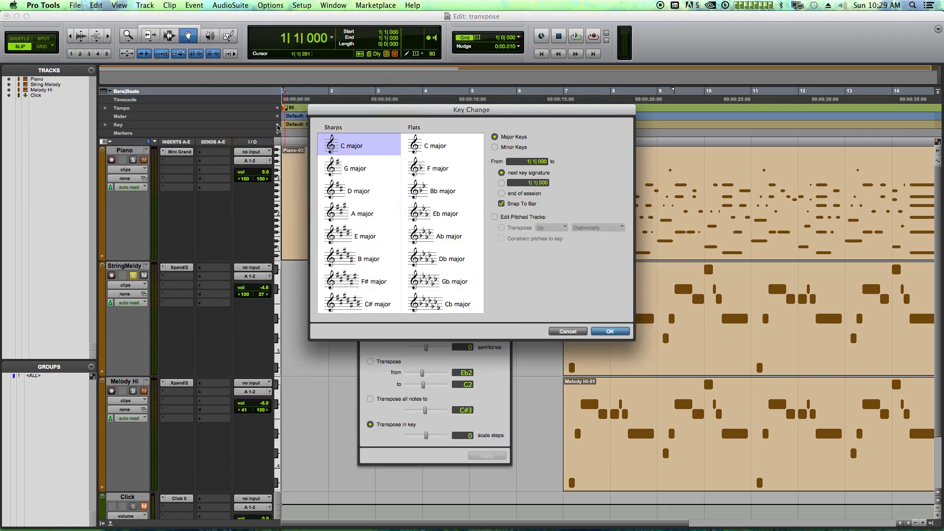
pyautogui.moveTo(450, 120); pyautogui.dragTo(508, 172)
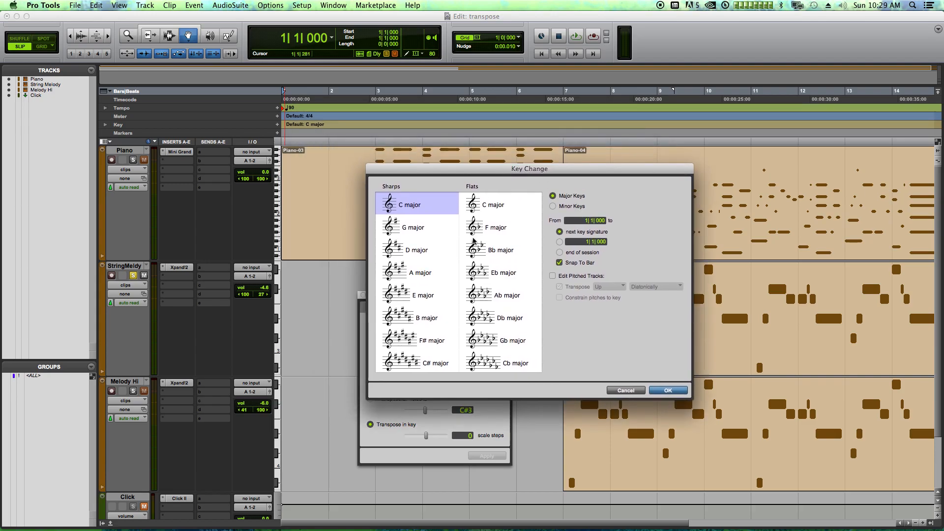
pyautogui.click(569, 206)
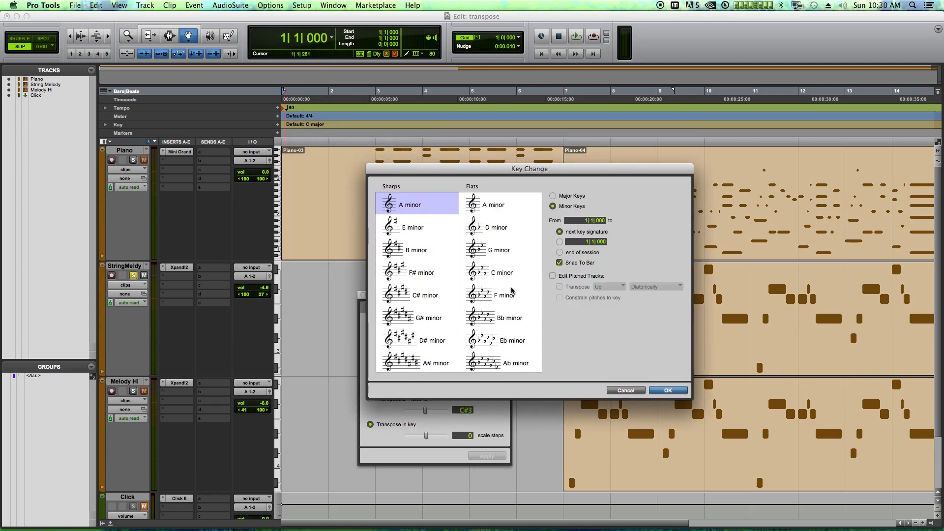
pyautogui.click(496, 344)
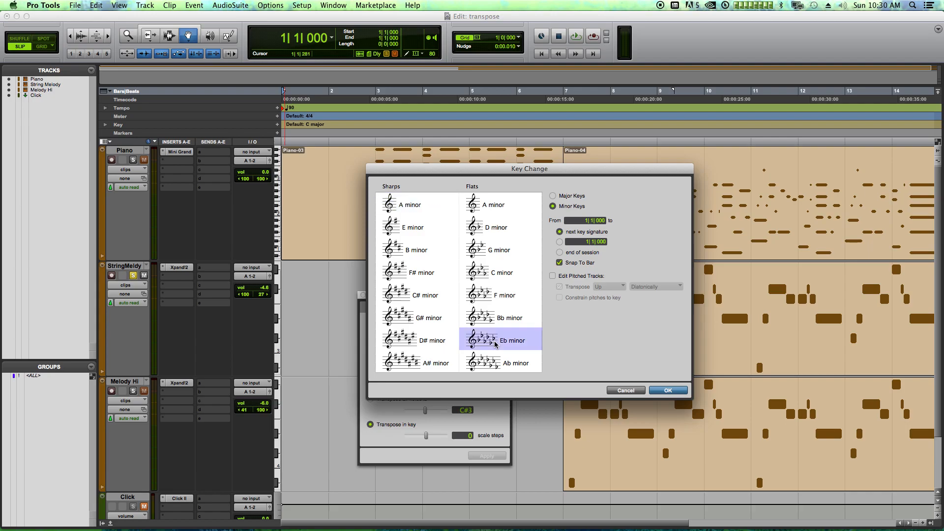
pyautogui.click(667, 391)
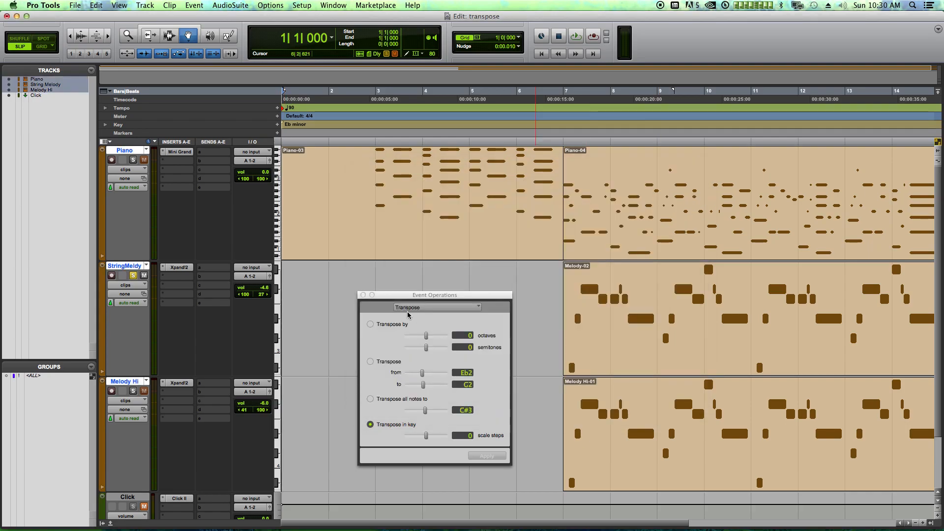
# Step: Close the Event Operations window, mute the Melody Hi track and turn off solo on the StringMeldy track
pyautogui.click(316, 112)
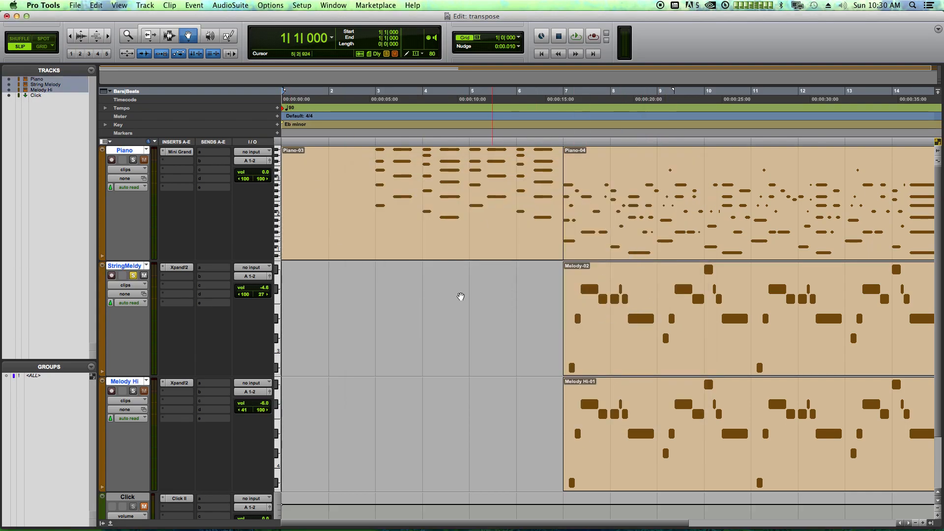
pyautogui.click(407, 299)
pyautogui.click(596, 305)
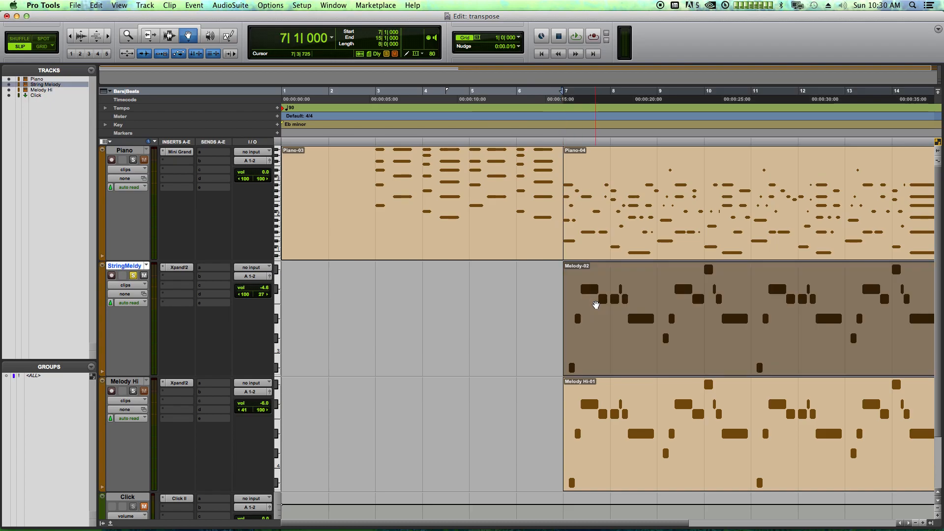
pyautogui.click(610, 305)
pyautogui.click(553, 317)
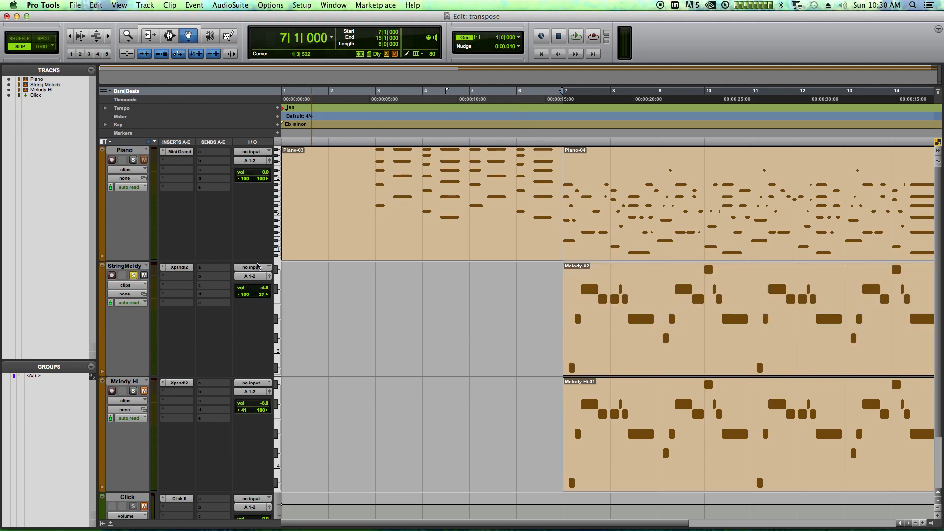
pyautogui.click(133, 276)
pyautogui.click(133, 381)
pyautogui.click(503, 379)
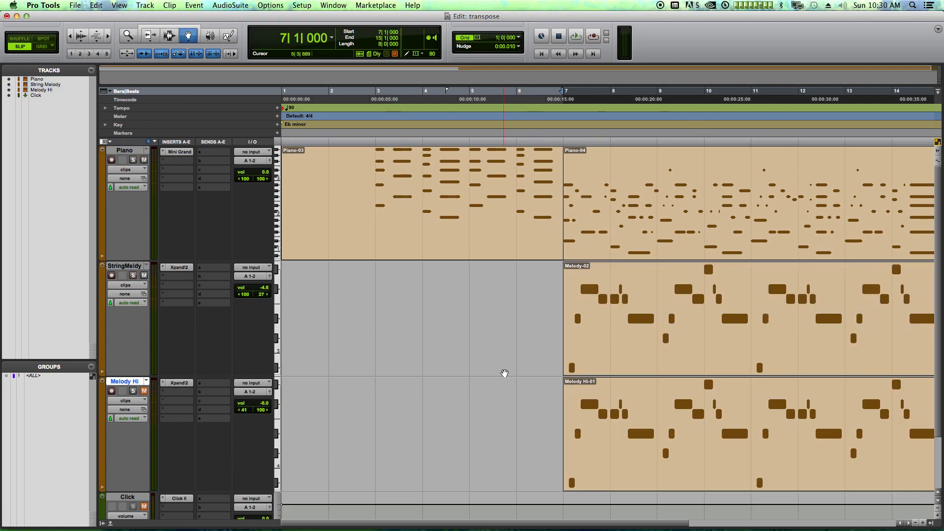
# Step: Duplicate the StringMeldy track once with all its data and set the copy's pan values to 32 and 100
pyautogui.rightClick(129, 266)
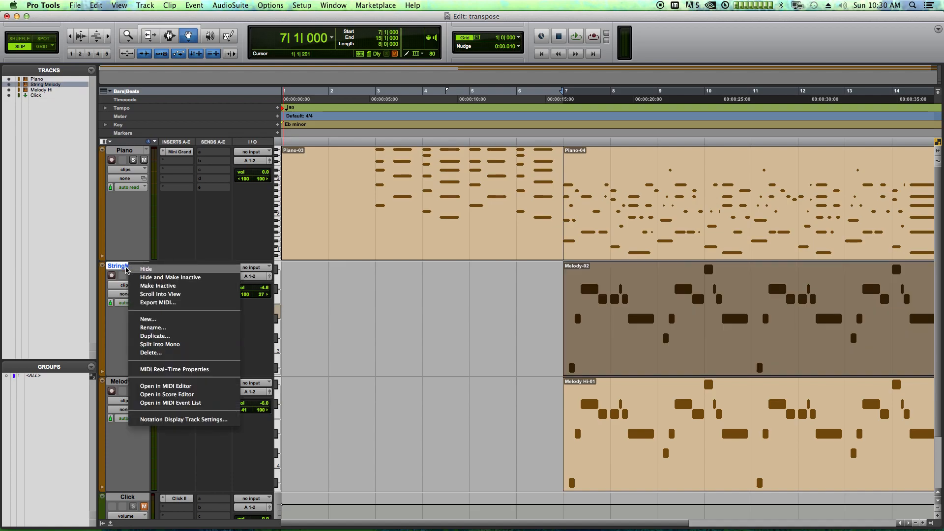
pyautogui.click(201, 336)
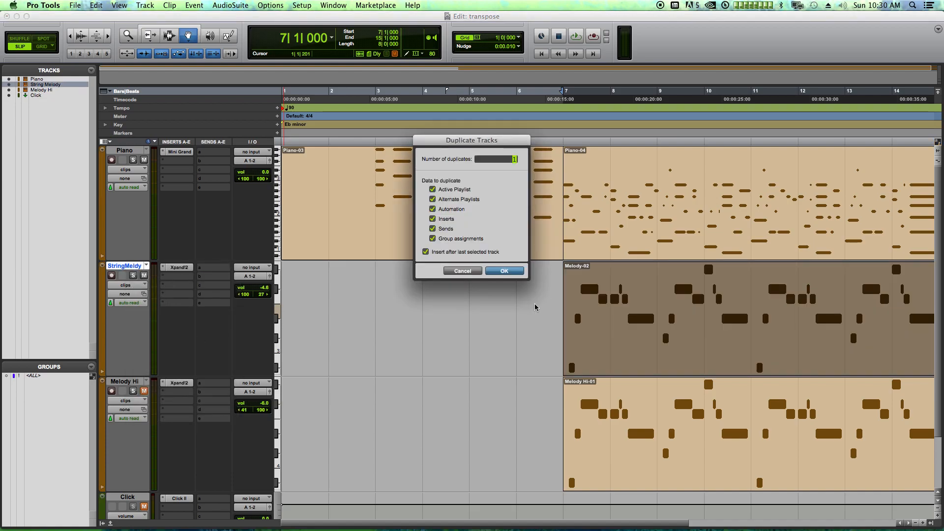
pyautogui.click(501, 271)
pyautogui.moveTo(245, 411); pyautogui.dragTo(257, 412)
pyautogui.moveTo(262, 411); pyautogui.dragTo(312, 414)
pyautogui.click(382, 420)
# Step: Consolidate the Melody-02 clip on the duplicated string track into a separate clip and deselect it
pyautogui.click(649, 429)
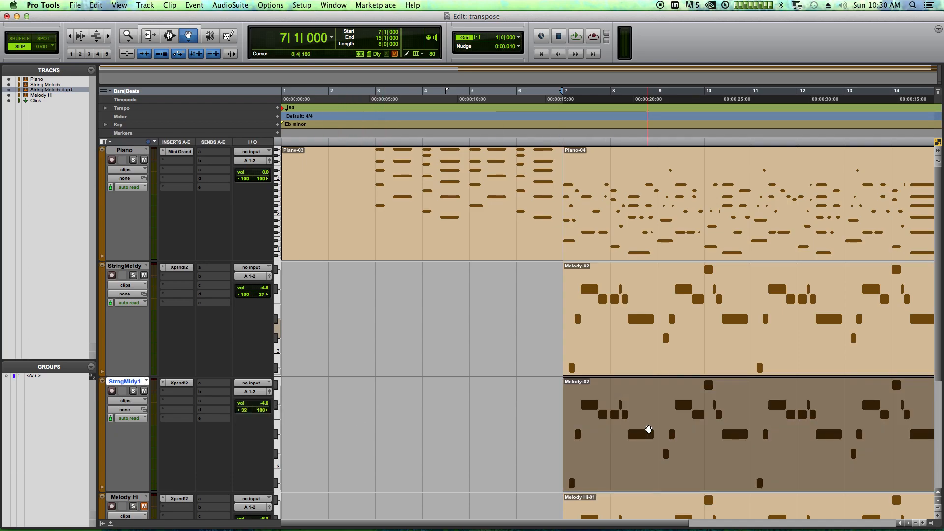
pyautogui.hotkey('alt', 'shift', '3')
pyautogui.click(538, 378)
pyautogui.press('r')
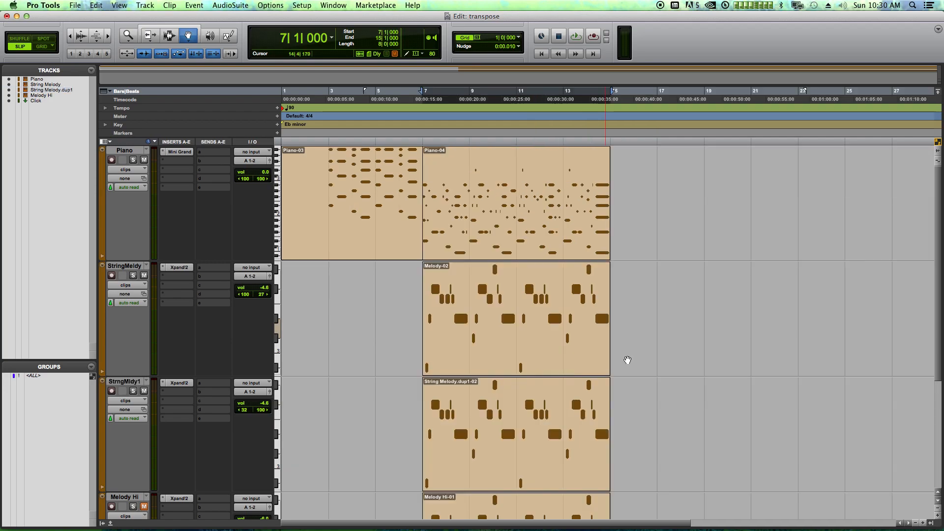
# Step: Open the duplicated string clip in the MIDI Editor and bring up the Transpose operation for all its notes, clear of the melody
pyautogui.click(523, 431)
pyautogui.doubleClick(522, 430)
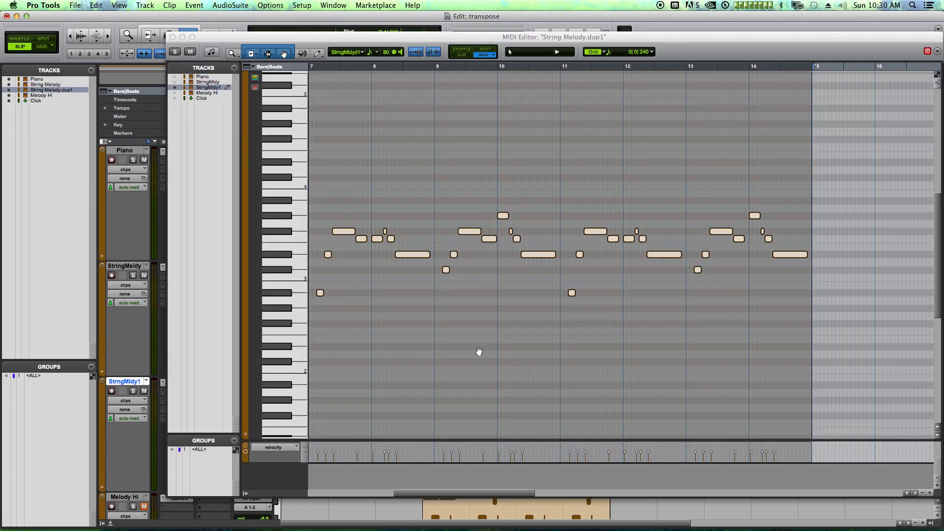
pyautogui.press('super+a')
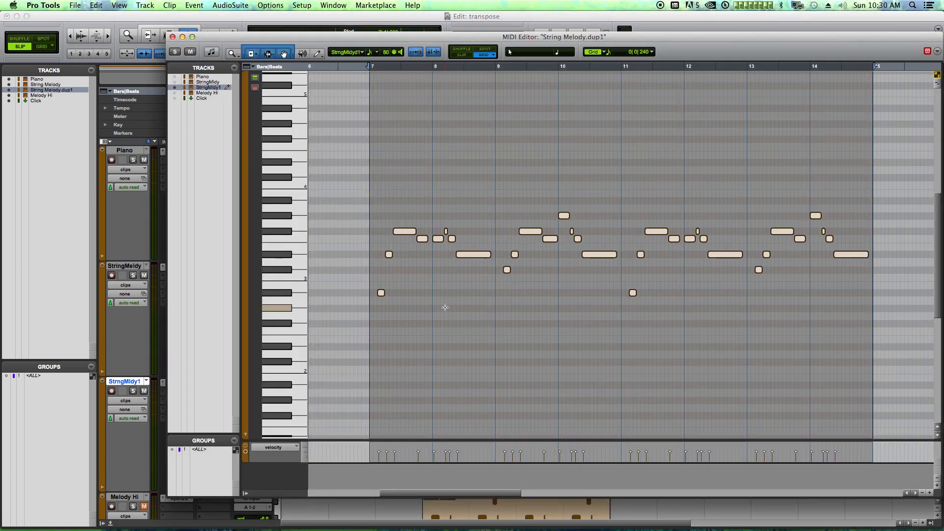
pyautogui.hotkey('alt', '0')
pyautogui.moveTo(485, 298); pyautogui.dragTo(844, 309)
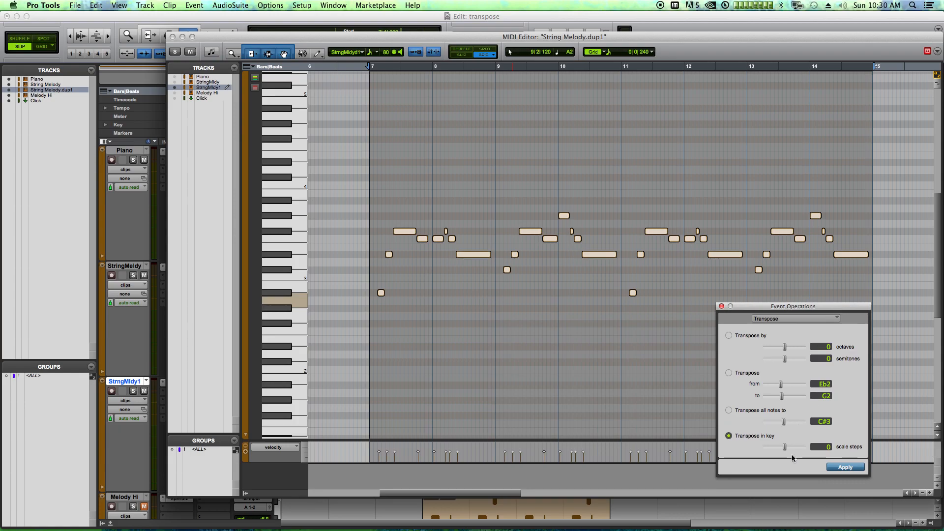
# Step: Transpose all notes of the duplicated string clip in key by 2 scale steps
pyautogui.moveTo(785, 446); pyautogui.dragTo(788, 447)
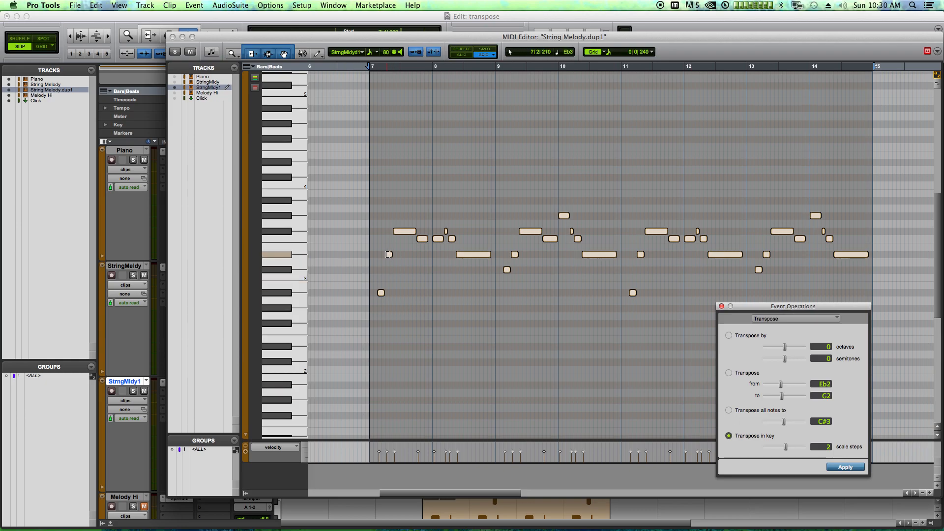
pyautogui.click(361, 242)
pyautogui.click(388, 255)
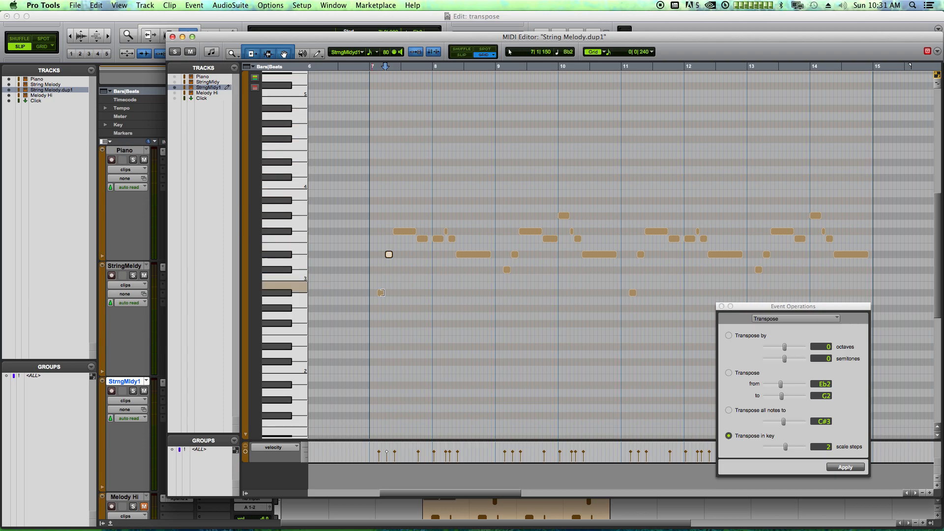
pyautogui.click(445, 304)
pyautogui.press('super+a')
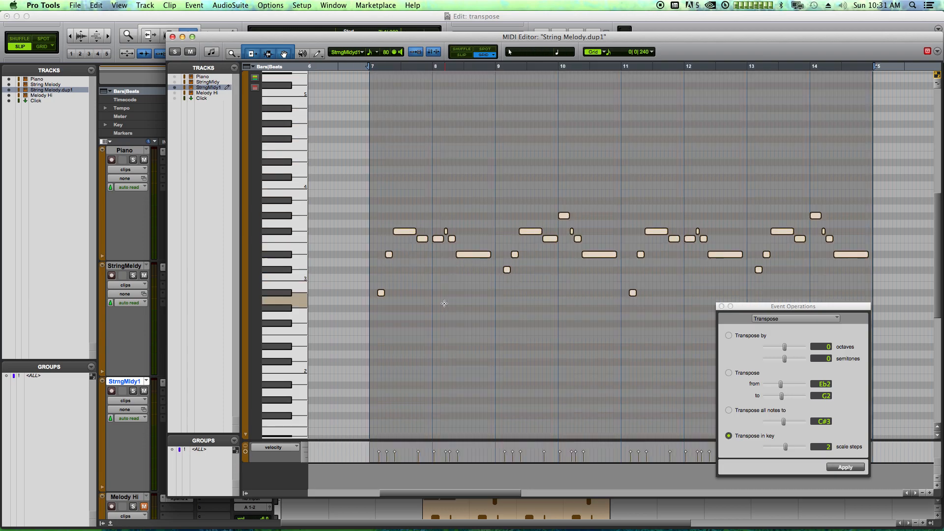
pyautogui.click(842, 467)
# Step: Deselect the notes and close the Event Operations window and the MIDI Editor
pyautogui.click(456, 285)
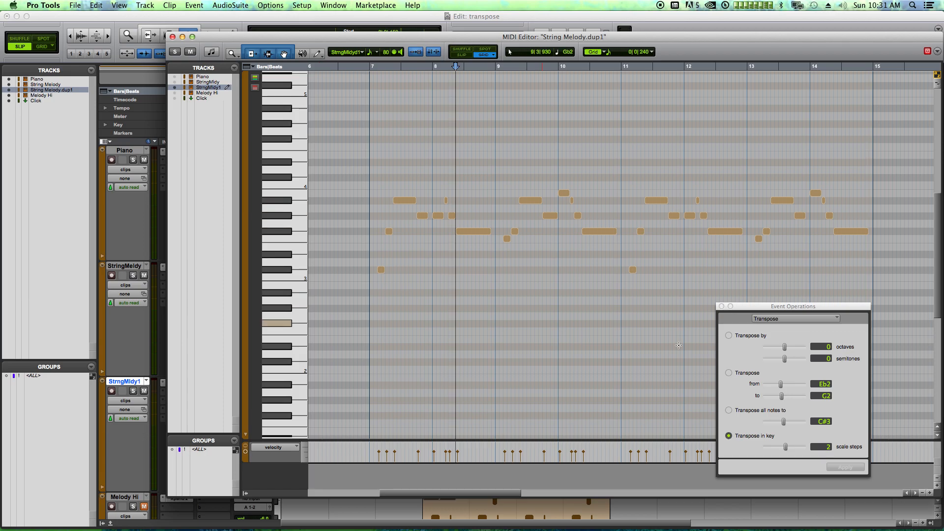
pyautogui.click(722, 306)
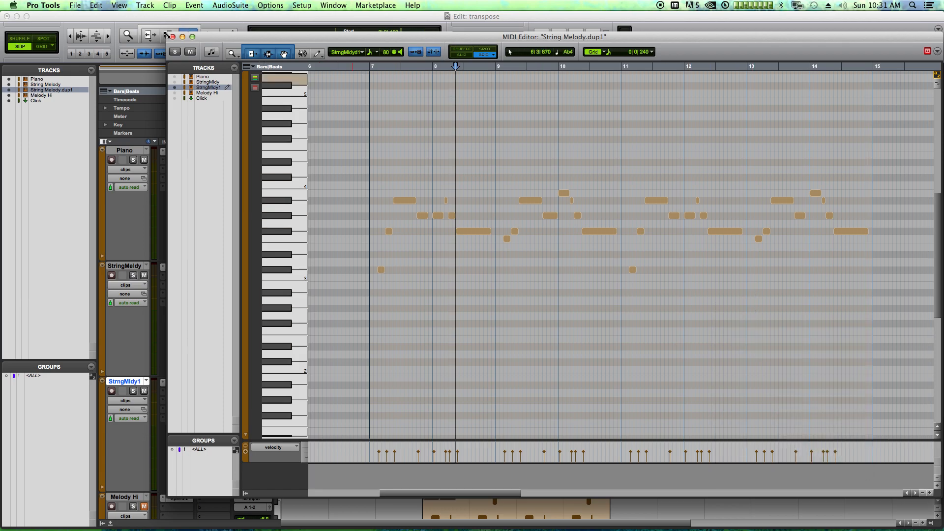
pyautogui.click(173, 37)
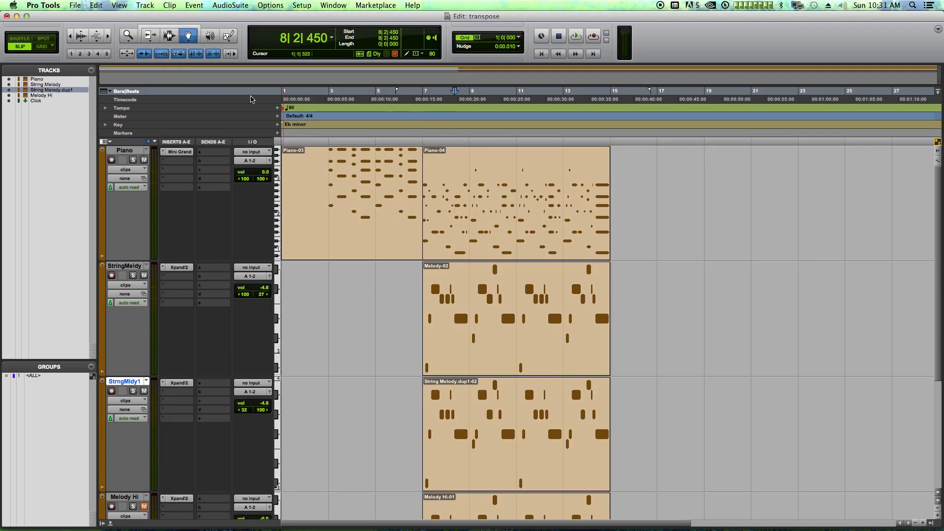
# Step: Place the edit cursor on the StringMeldy track just before its clip at bar 7, at about 6|4|651
pyautogui.click(172, 35)
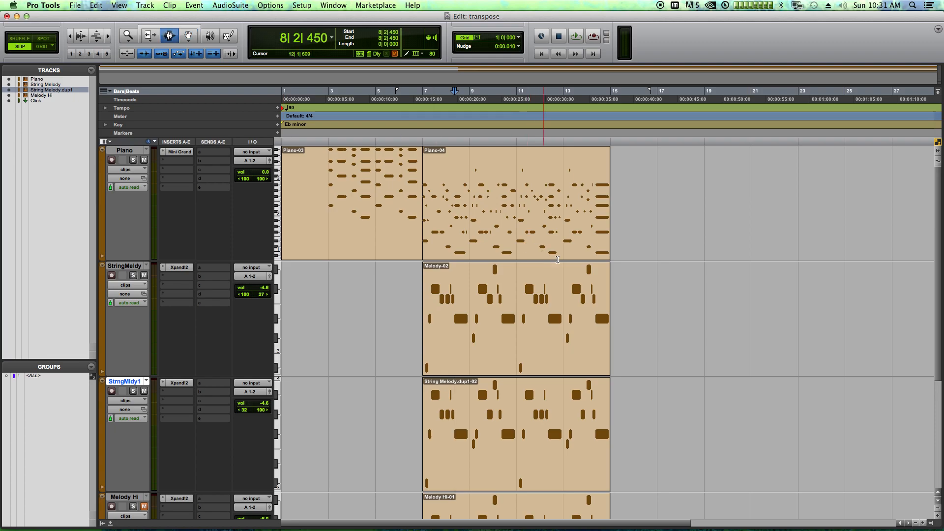
pyautogui.click(627, 320)
pyautogui.press('super+bracketright')
pyautogui.press('super+bracketright')
pyautogui.press('super+bracketleft')
pyautogui.press('super+bracketleft')
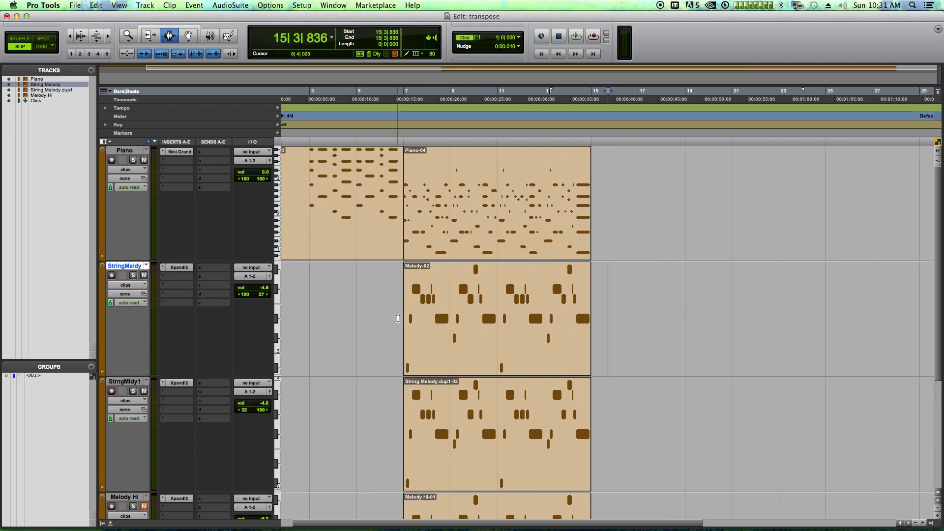
pyautogui.click(398, 325)
pyautogui.press('super+bracketright')
pyautogui.press('super+bracketright')
pyautogui.click(623, 340)
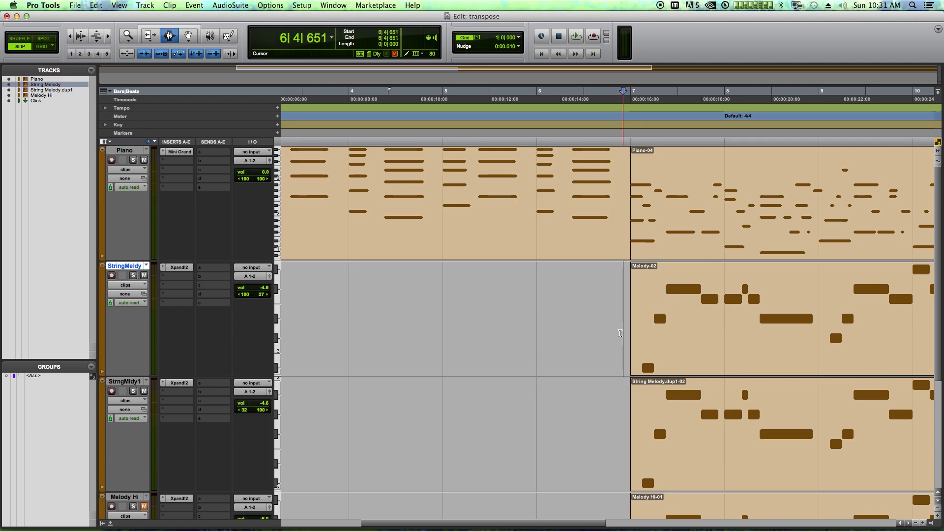
# Step: Mute the Piano track and play the two string tracks together from just before bar 7, stopping after a few bars
pyautogui.click(143, 160)
pyautogui.press('space')
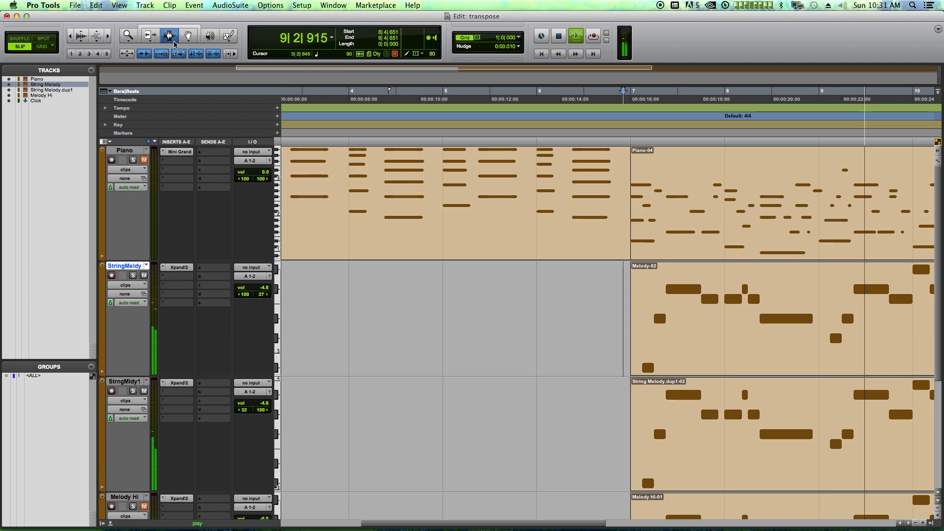
pyautogui.click(189, 37)
pyautogui.press('r')
pyautogui.press('r')
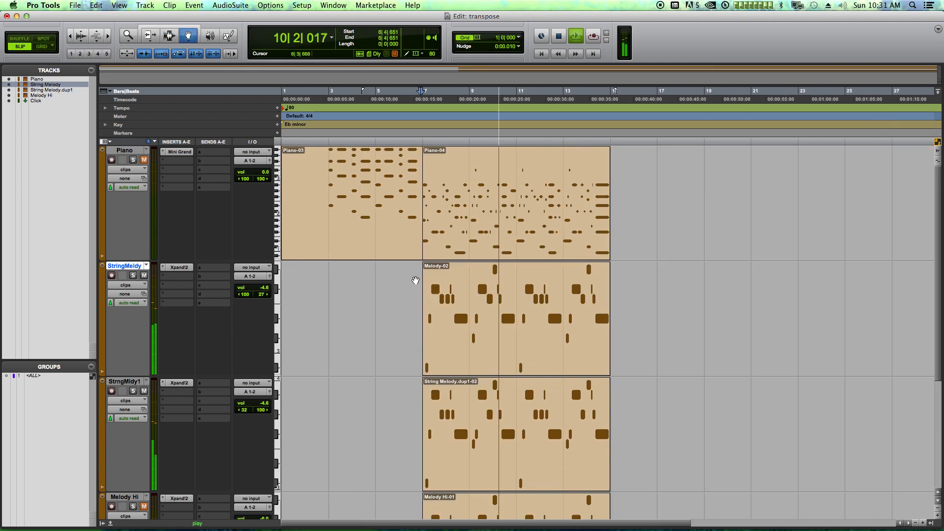
pyautogui.press('space')
# Step: Open the Melody-02 and String Melody.dup1-02 clips together in the MIDI Editor
pyautogui.click(539, 345)
pyautogui.keyDown('shift'); pyautogui.click(538, 415); pyautogui.keyUp('shift')
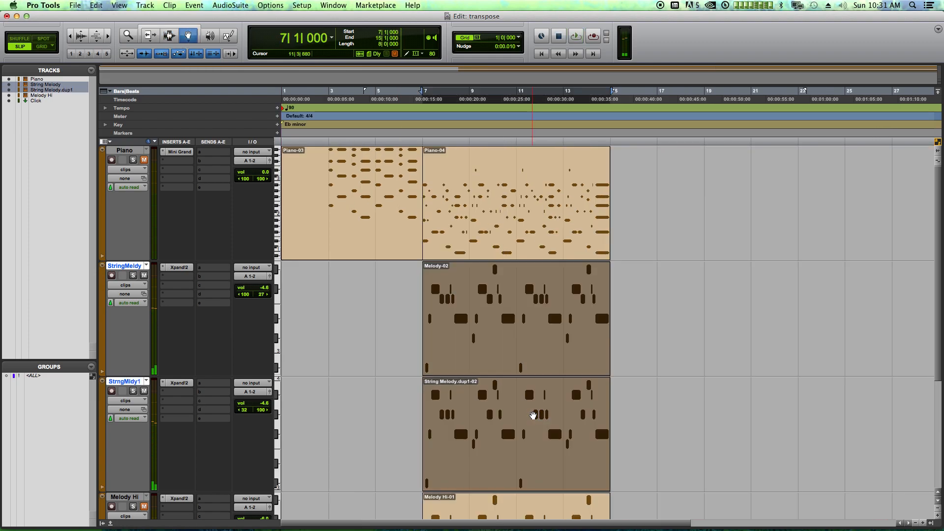
pyautogui.doubleClick(526, 348)
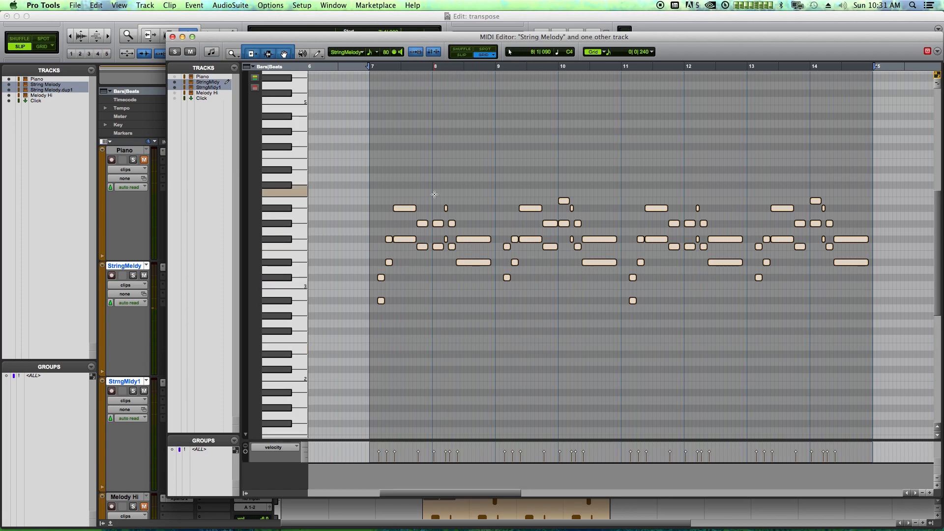
# Step: Play back the original and transposed string notes together in the MIDI Editor, and close it
pyautogui.press('t')
pyautogui.press('t')
pyautogui.press('space')
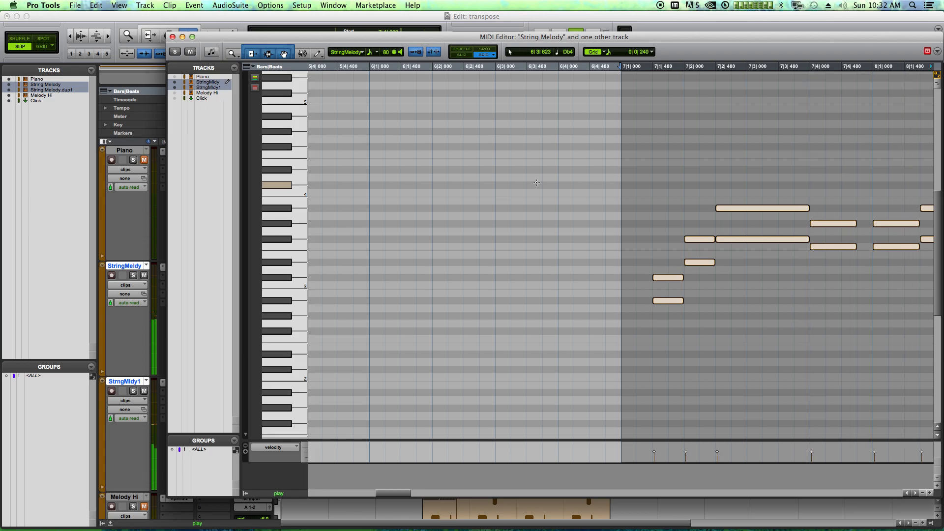
pyautogui.press('r')
pyautogui.press('r')
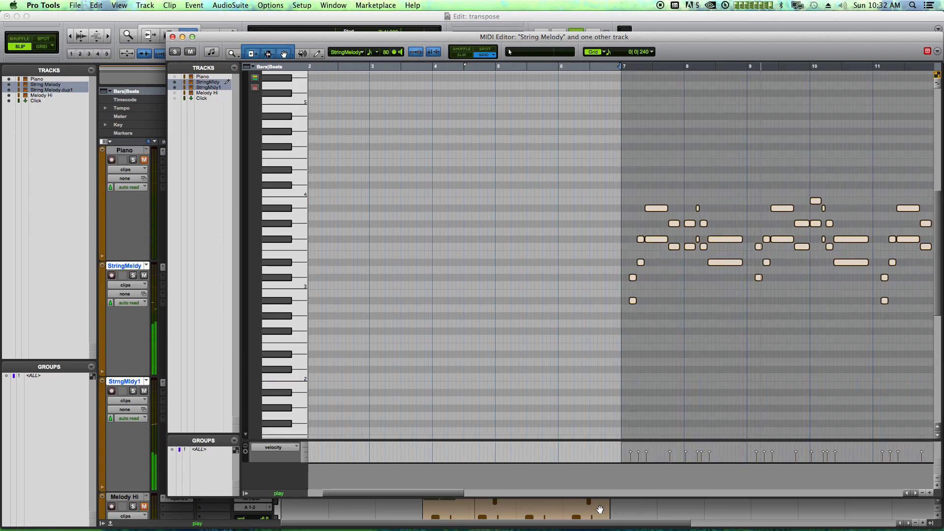
pyautogui.moveTo(454, 494); pyautogui.dragTo(516, 508)
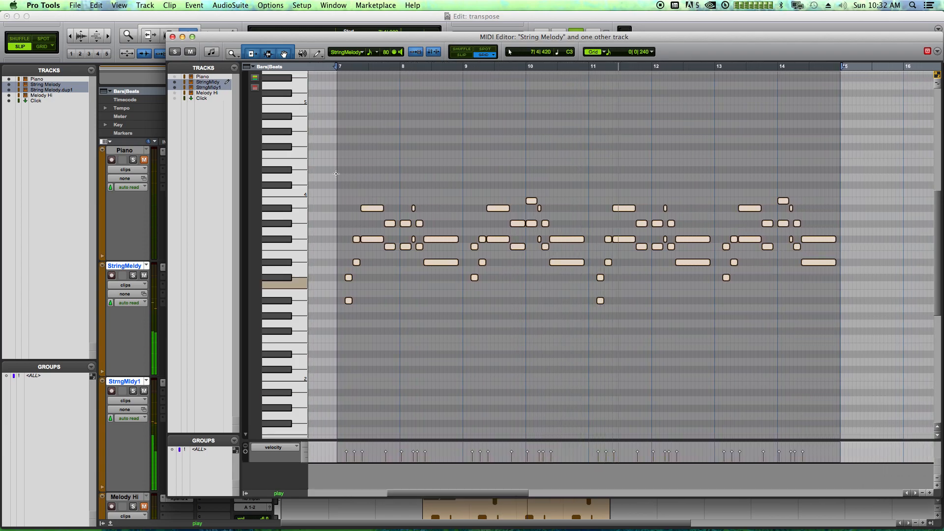
pyautogui.press('space')
pyautogui.click(172, 37)
pyautogui.scroll(-5, 200, 402)
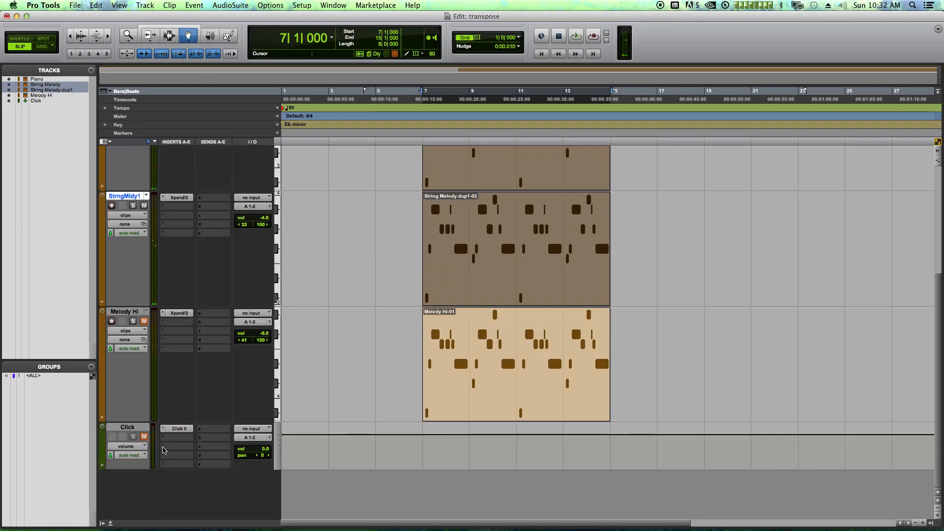
# Step: Open the Melody-02, String Melody.dup1-02 and Melody Hi-01 clips together in the MIDI Editor, play them back, and close it
pyautogui.click(478, 375)
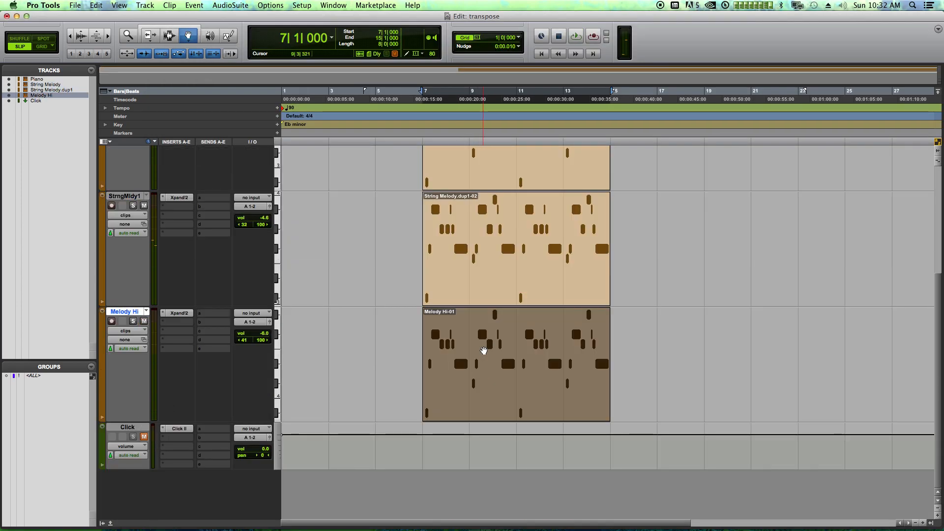
pyautogui.scroll(5, 726, 276)
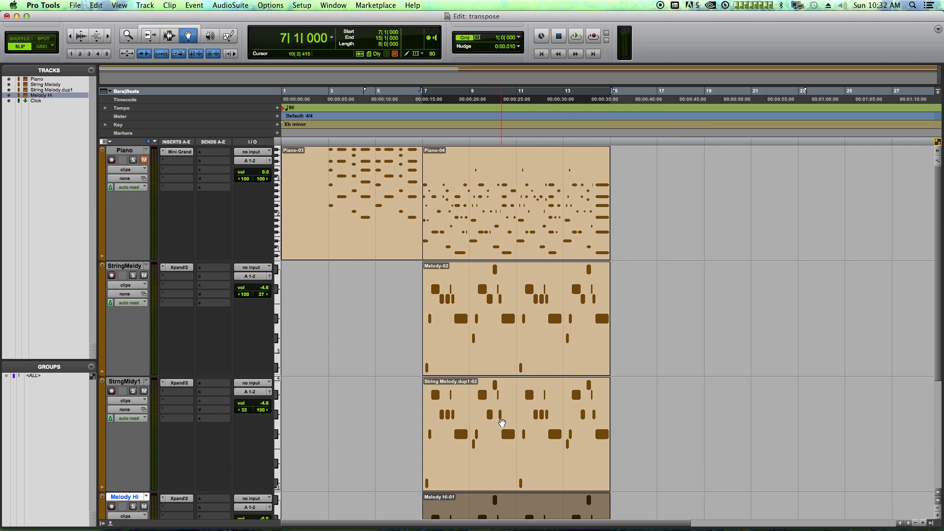
pyautogui.keyDown('shift'); pyautogui.click(501, 422); pyautogui.keyUp('shift')
pyautogui.keyDown('shift'); pyautogui.click(503, 349); pyautogui.keyUp('shift')
pyautogui.doubleClick(502, 349)
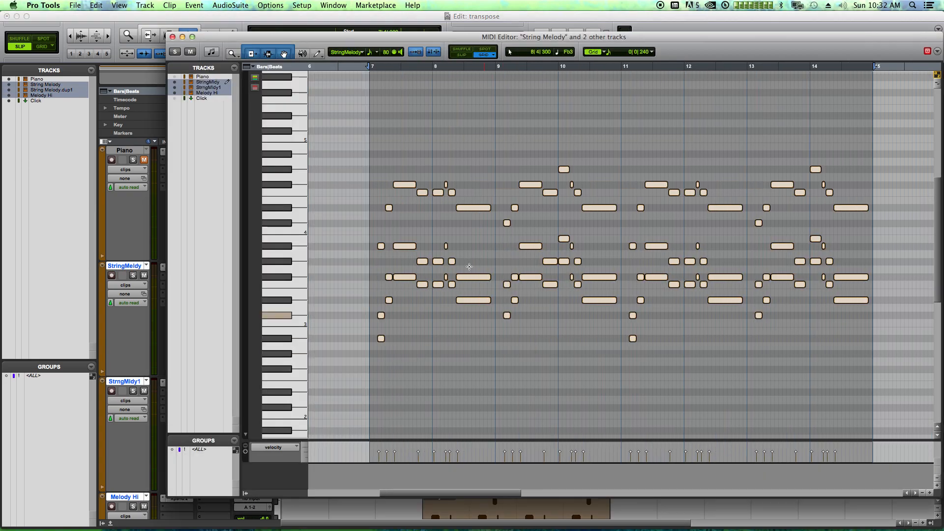
pyautogui.press('space')
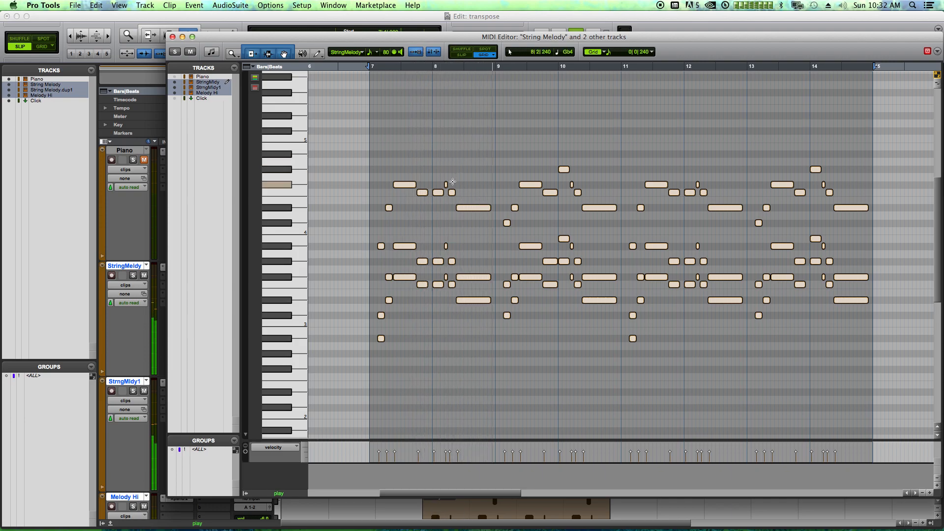
pyautogui.click(172, 37)
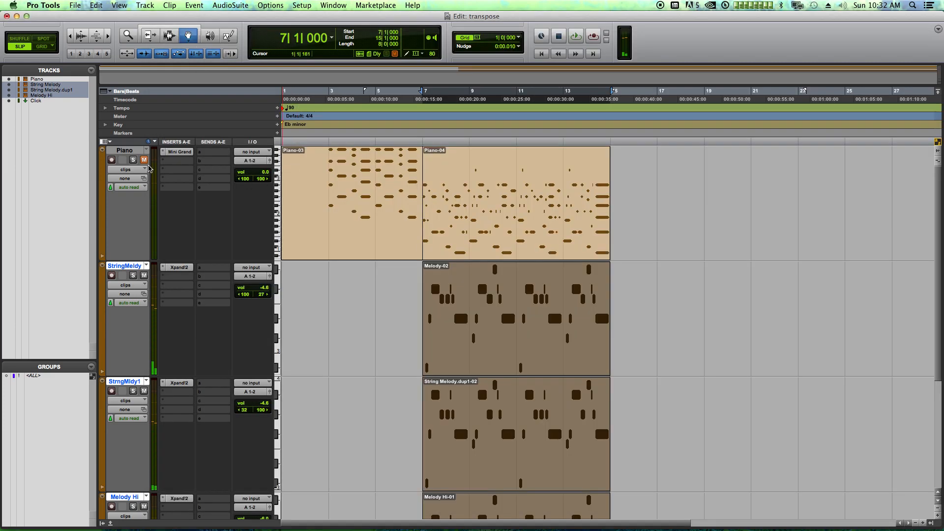
# Step: Unmute the Piano track and play it together with the three melody tracks from bar 7, stopping after several bars
pyautogui.press('space')
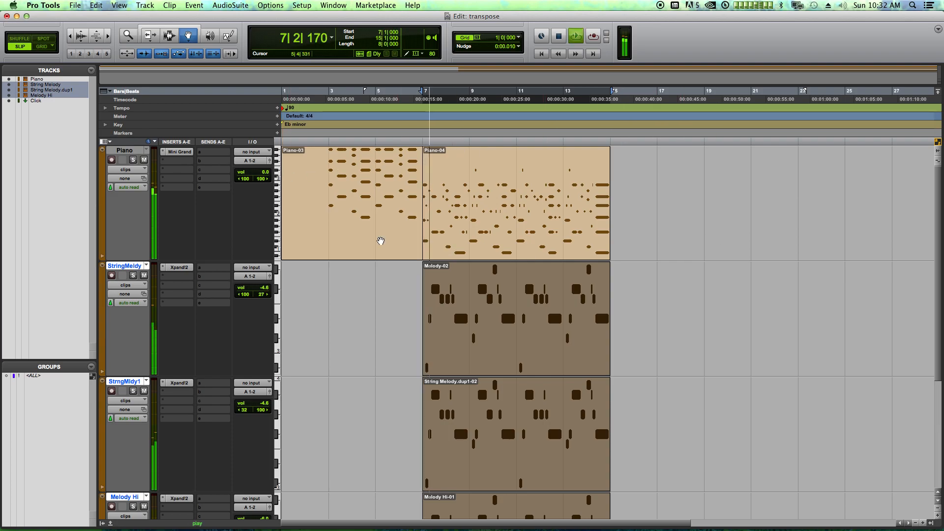
pyautogui.scroll(-5, 246, 343)
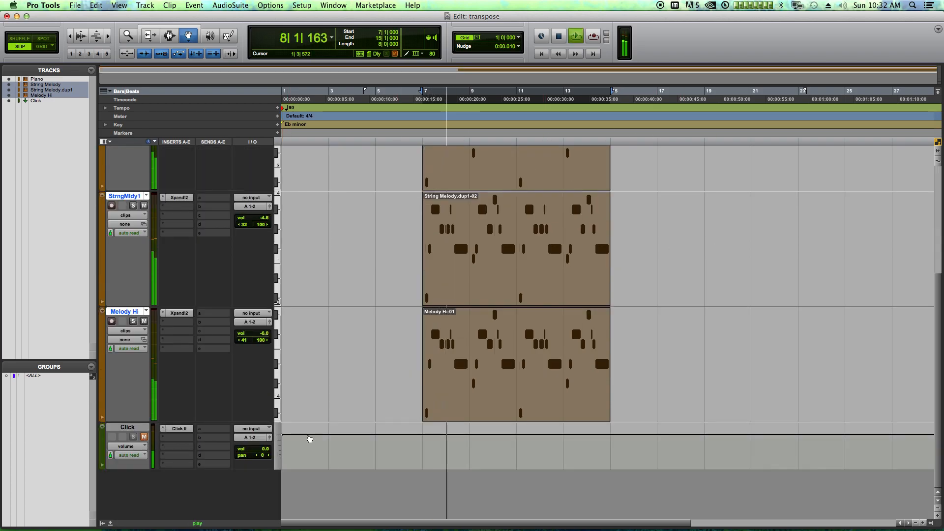
pyautogui.scroll(5, 516, 297)
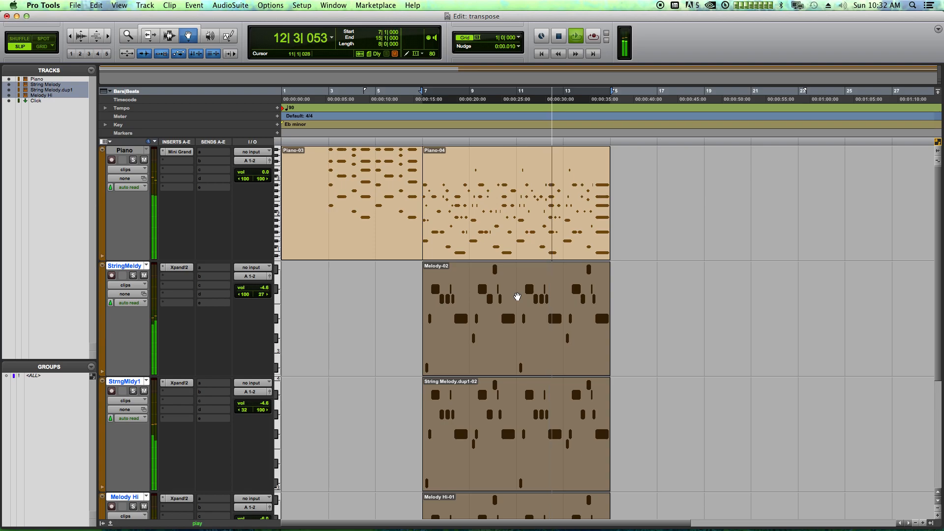
pyautogui.press('space')
# Step: Bring up the Transpose event operation, move its window clear of the clips, and select the Transpose by option
pyautogui.hotkey('alt', '0')
pyautogui.moveTo(782, 306); pyautogui.dragTo(730, 208)
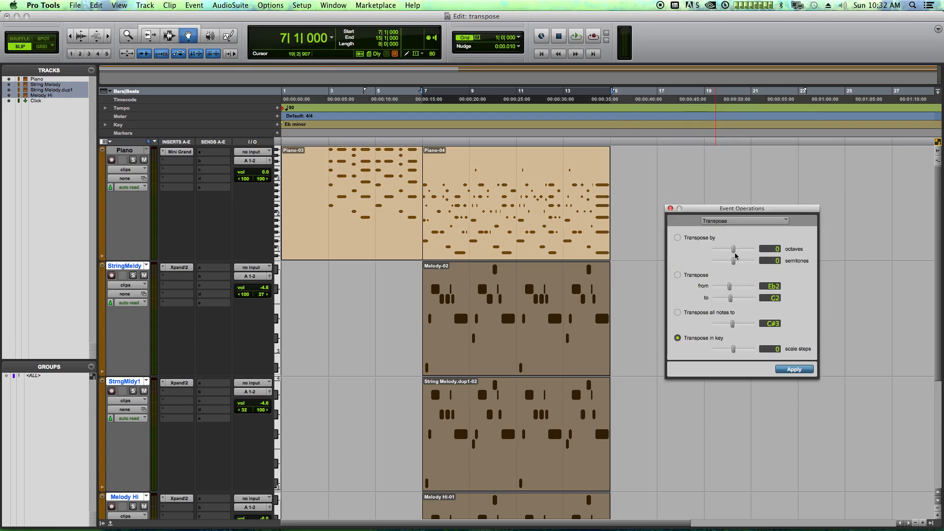
pyautogui.click(701, 238)
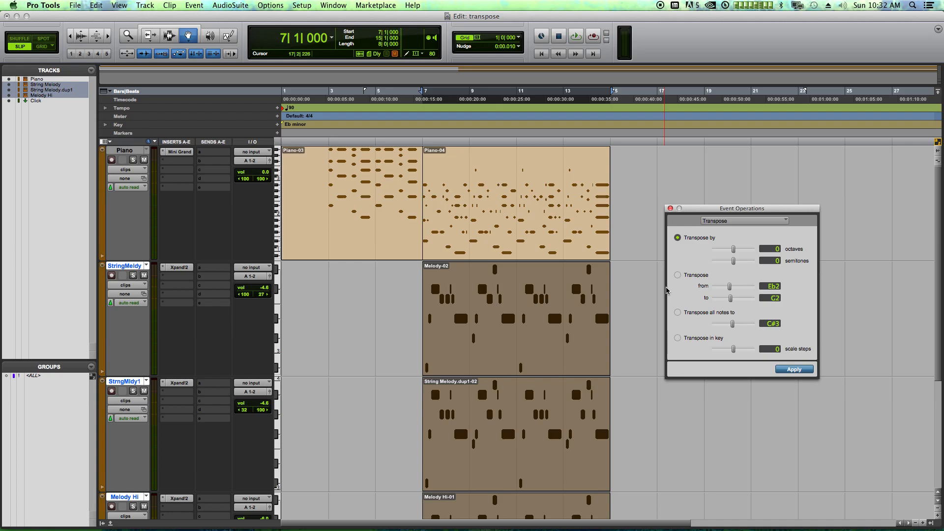